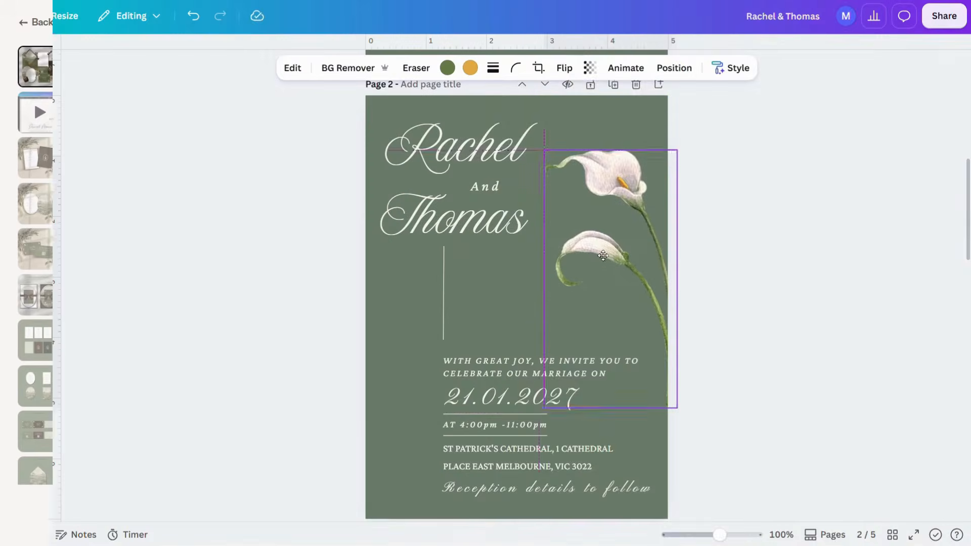
# Lower the opacity of the calla lily graphic on page 2 of the invitation.
pyautogui.click(607, 212)
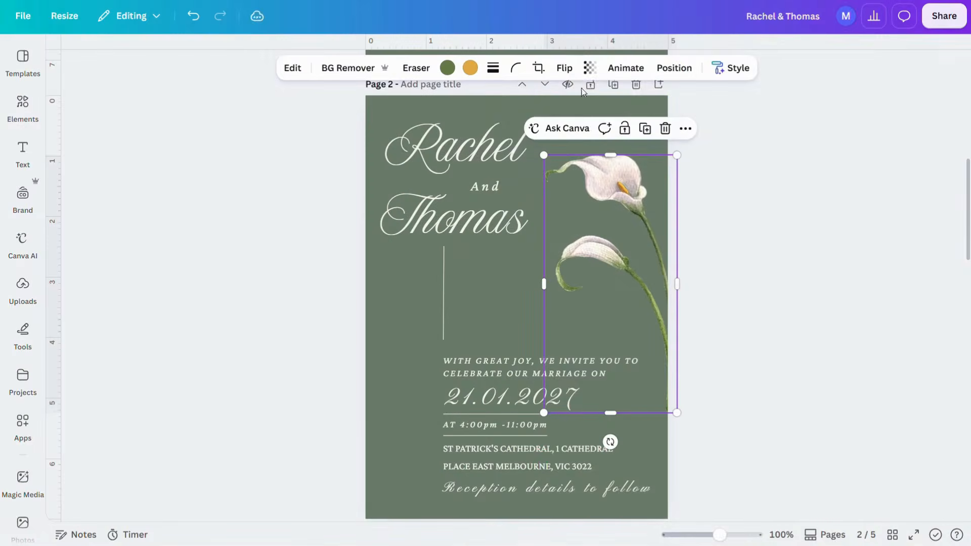
pyautogui.click(589, 68)
pyautogui.moveTo(616, 119); pyautogui.dragTo(559, 119)
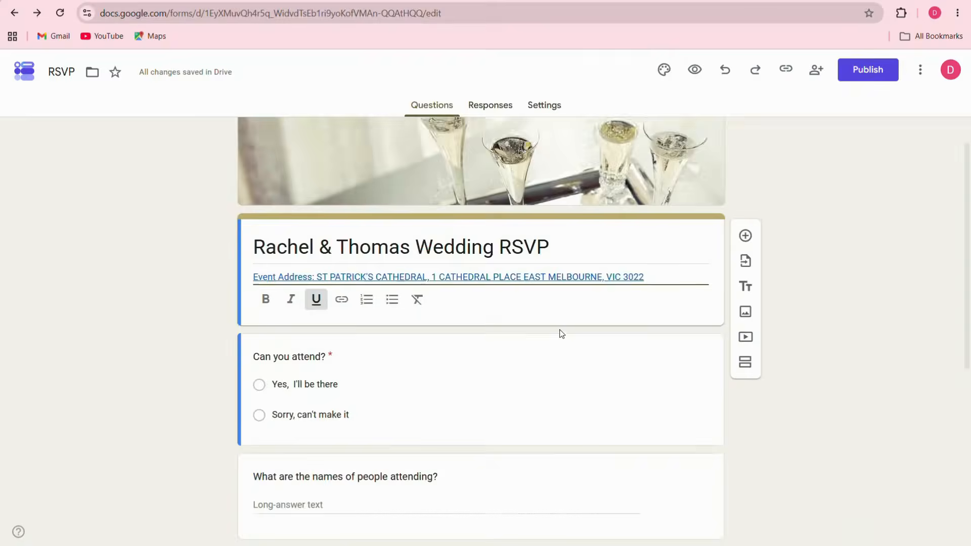
# Switch to the Google Forms wedding RSVP form and select the "Can you attend?" question.
pyautogui.scroll(-2, 550, 331)
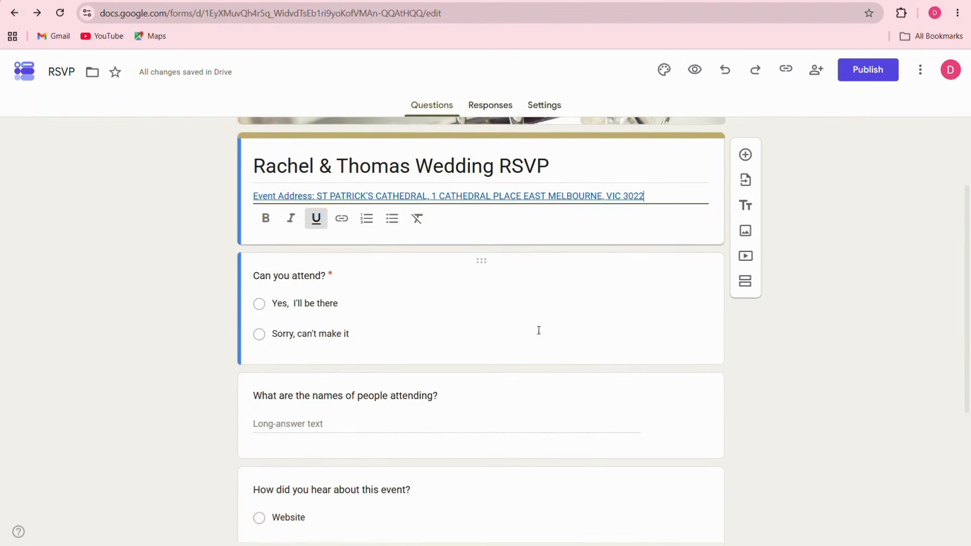
pyautogui.click(274, 277)
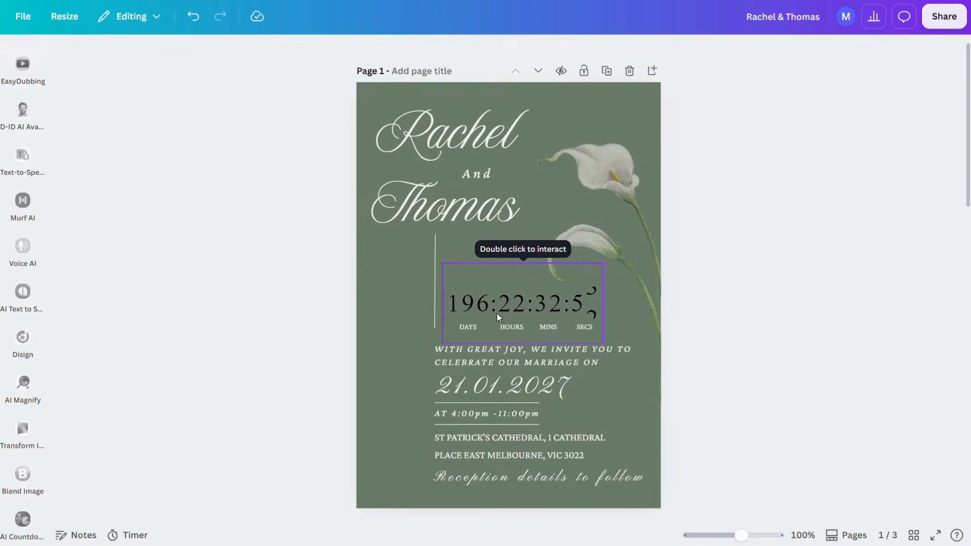
pyautogui.scroll(3, 496, 313)
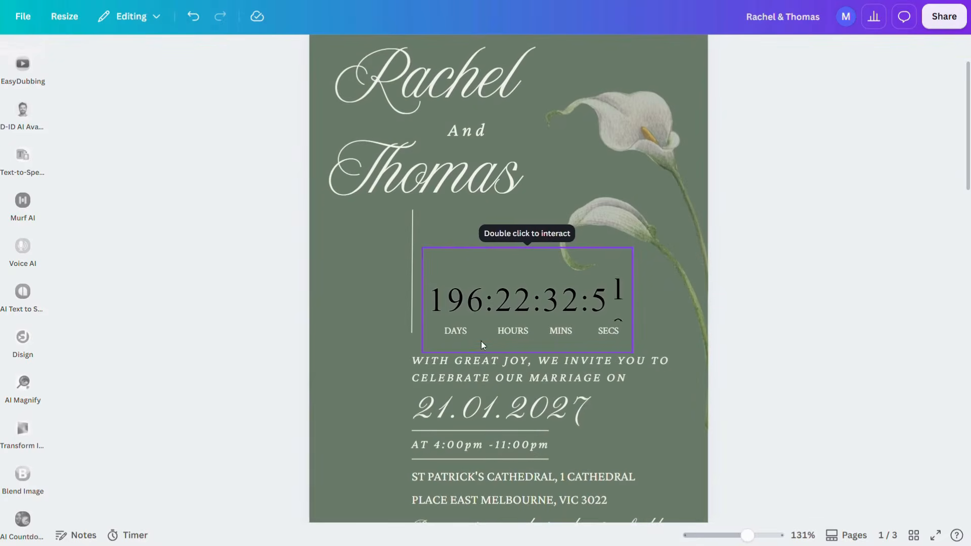
pyautogui.scroll(-3, 506, 336)
pyautogui.scroll(-2, 507, 336)
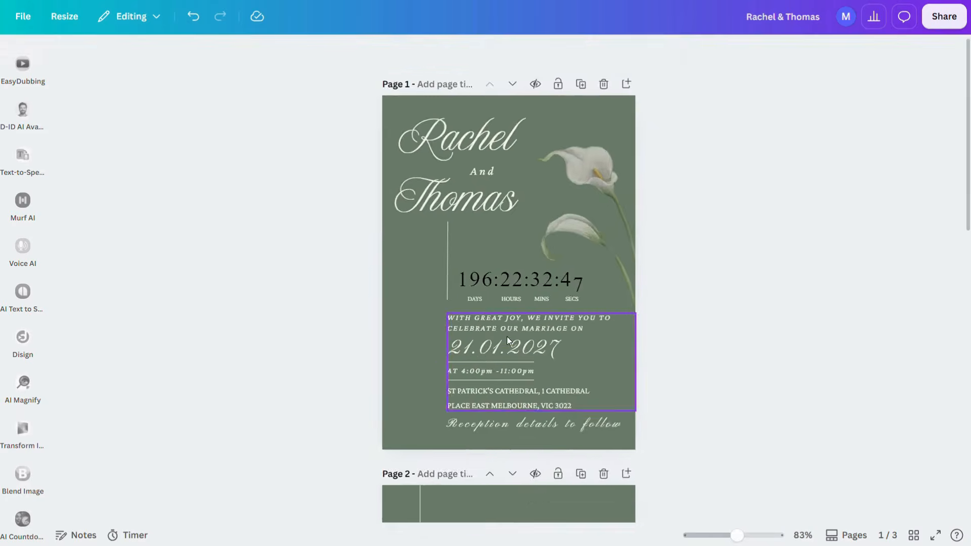
pyautogui.scroll(3, 506, 335)
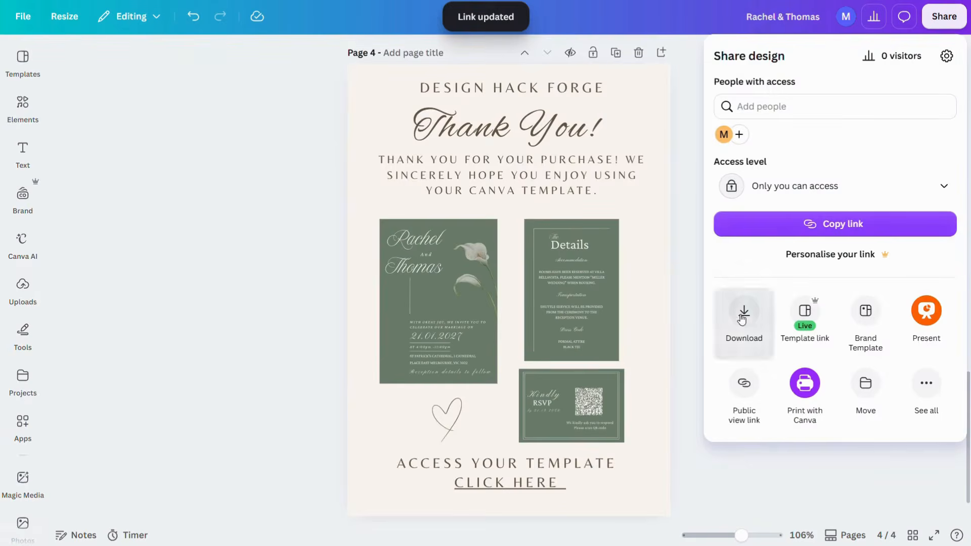
# Open the download options from the design's sharing settings.
pyautogui.click(742, 307)
pyautogui.click(925, 110)
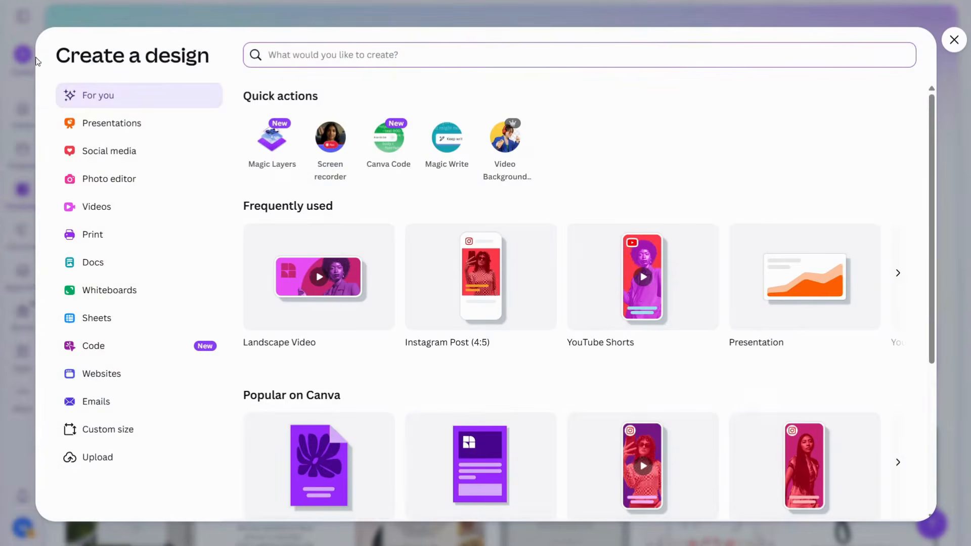
# Create a new custom-size design 5 in wide and 7 in high.
pyautogui.click(117, 430)
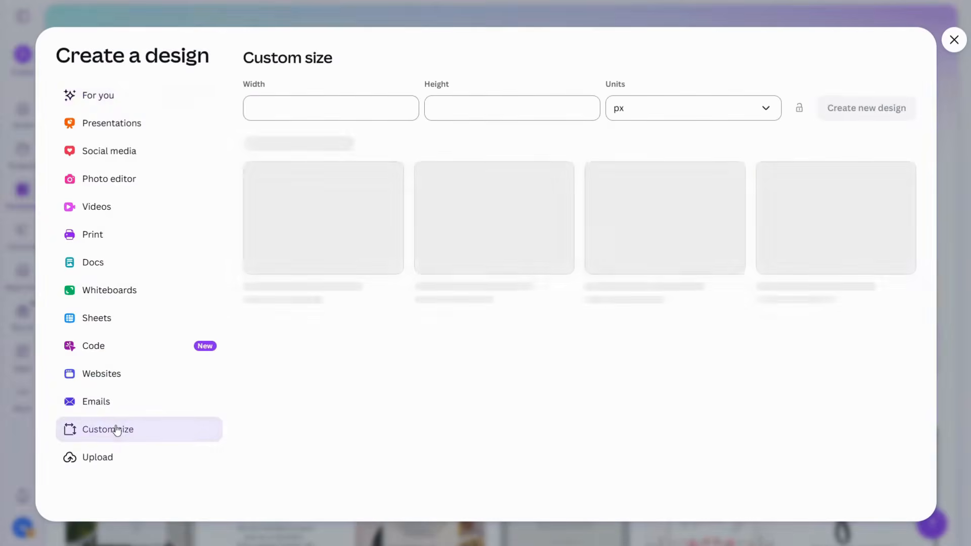
pyautogui.click(764, 110)
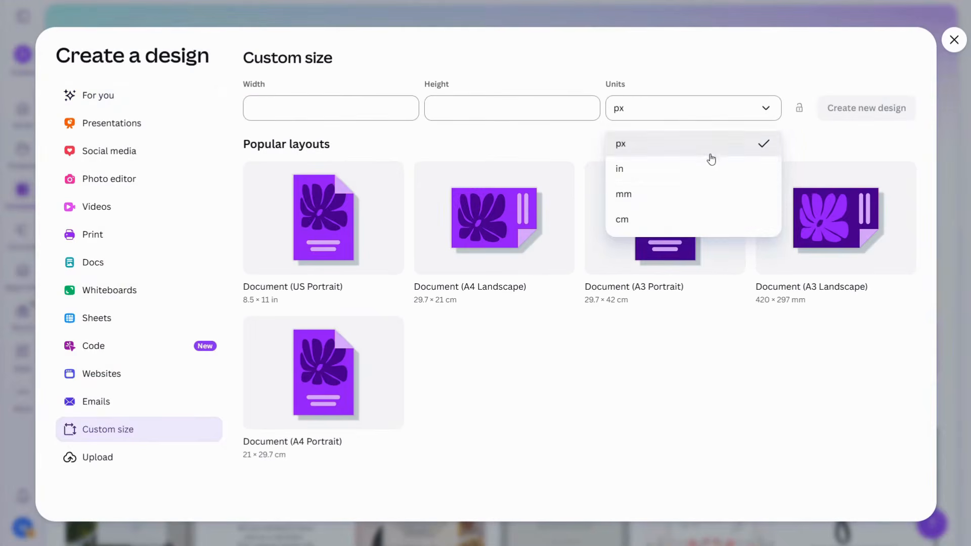
pyautogui.click(662, 175)
pyautogui.click(289, 113)
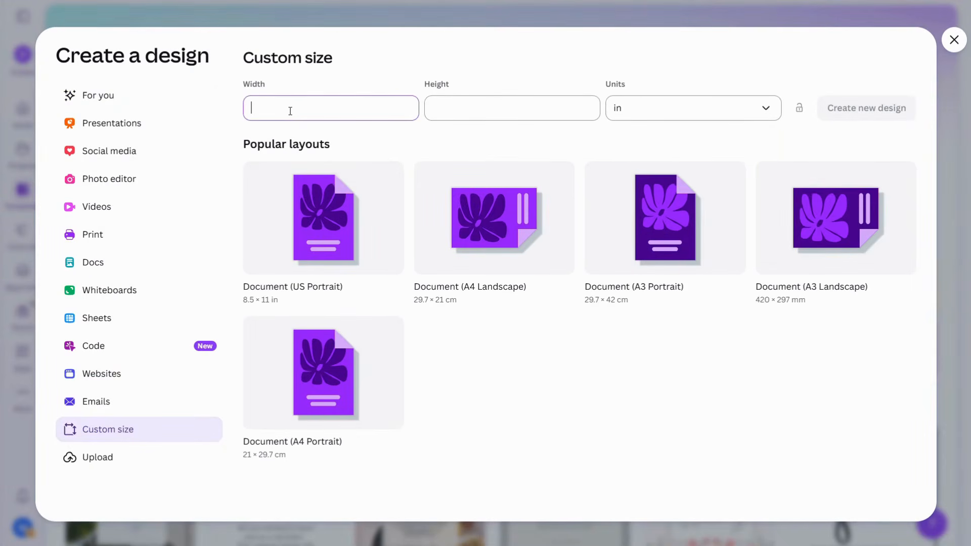
pyautogui.write('5')
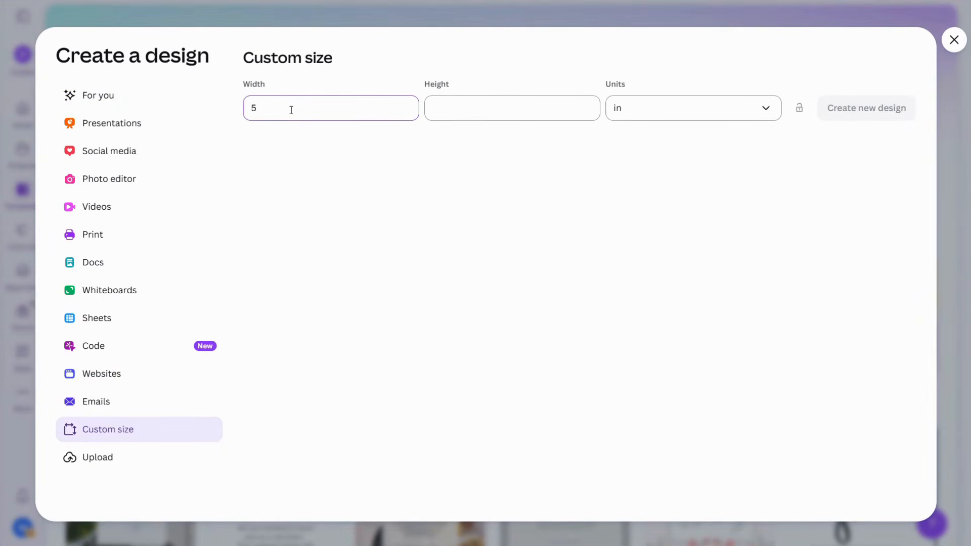
pyautogui.click(438, 112)
pyautogui.write('7')
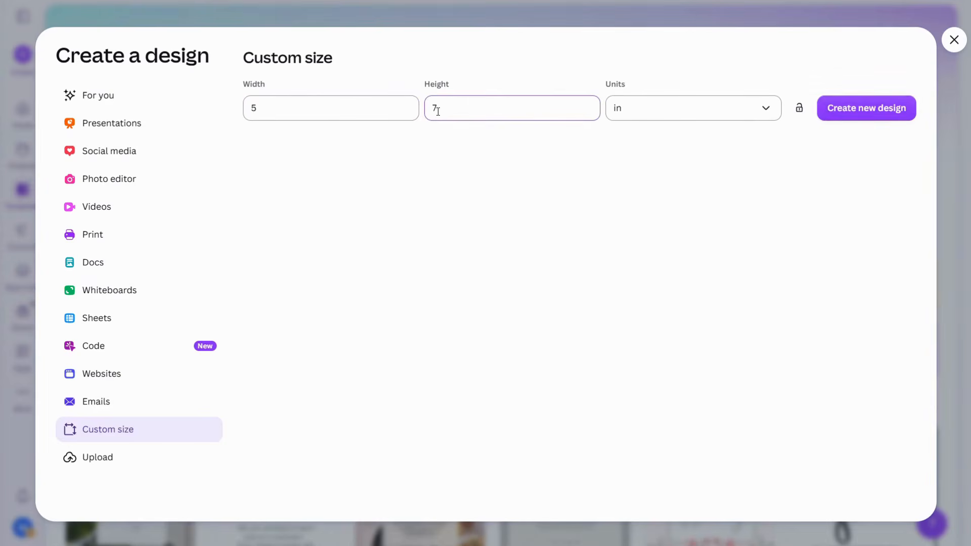
pyautogui.click(840, 118)
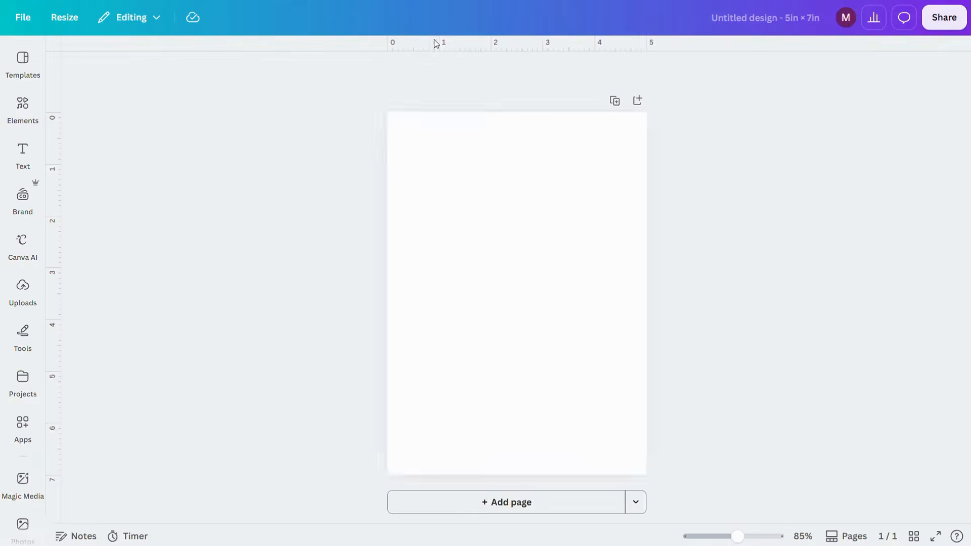
# Set the blank page's background to the solid colour #6B7C6B.
pyautogui.click(466, 174)
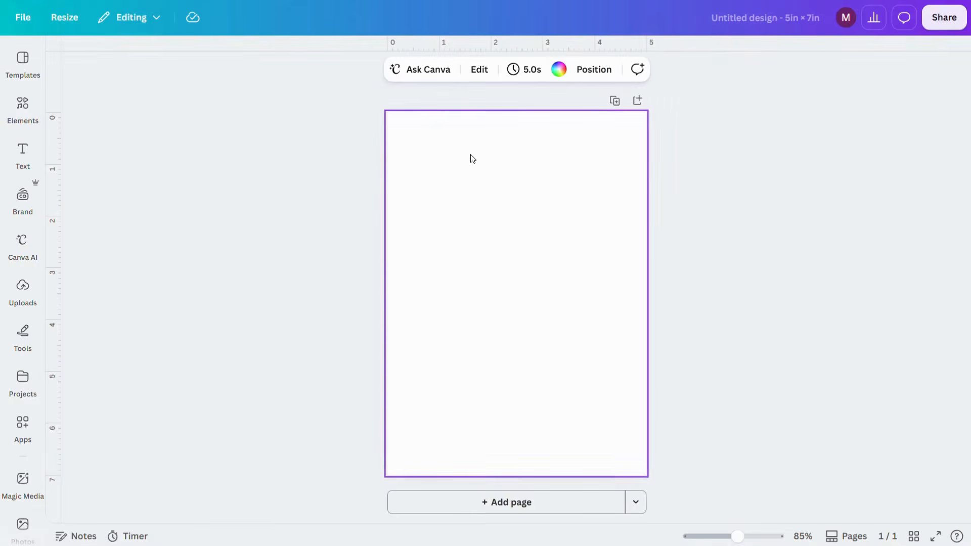
pyautogui.click(559, 69)
pyautogui.click(67, 151)
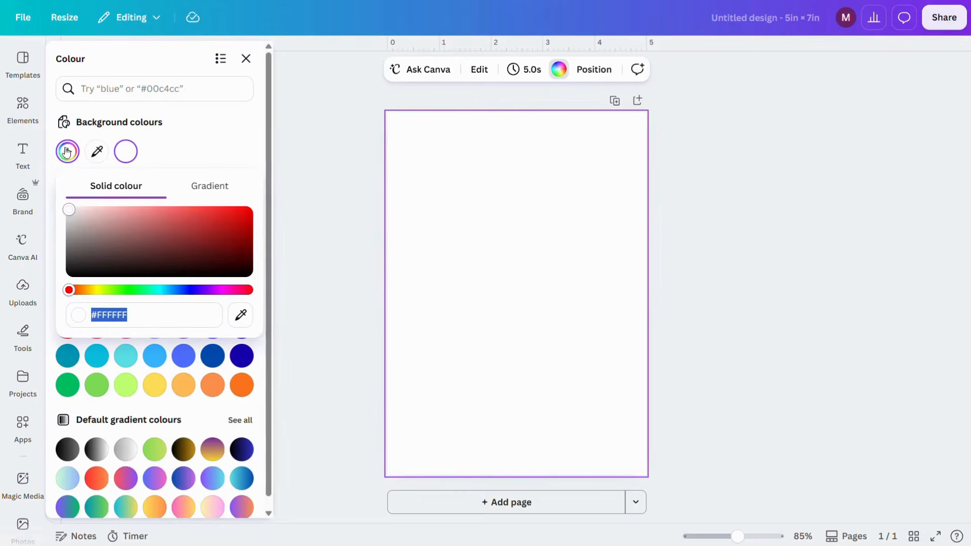
pyautogui.write('#6B7C6B')
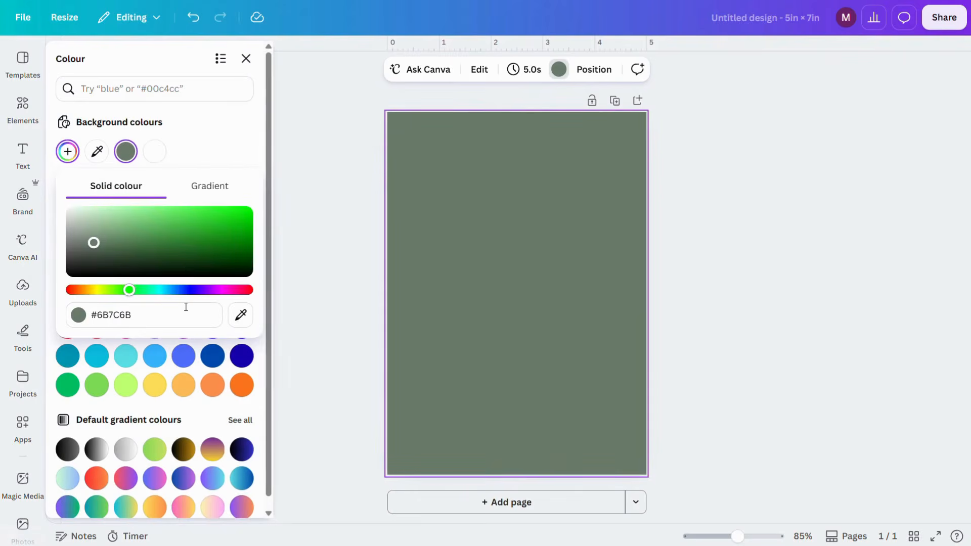
pyautogui.click(293, 319)
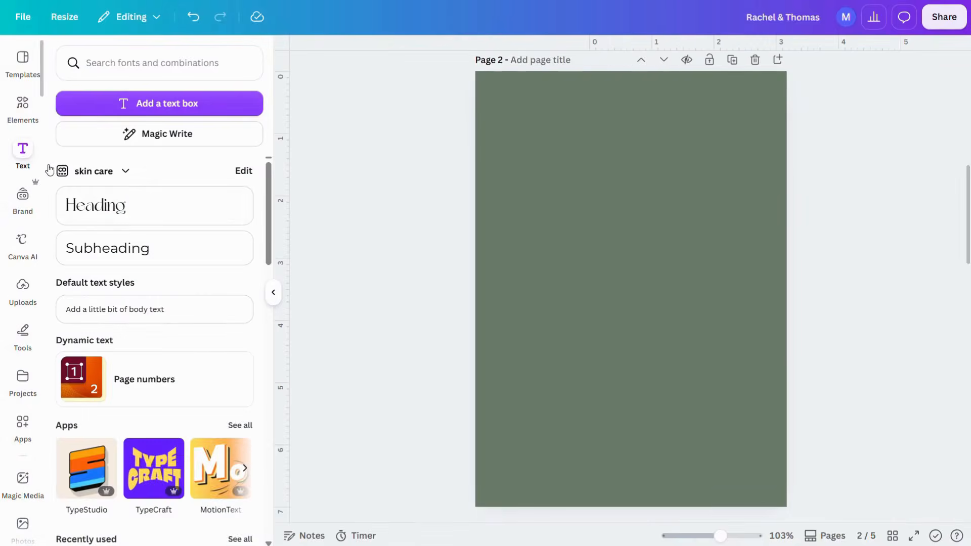
# Add a heading with the bride's first name and place it near the page's upper left corner.
pyautogui.click(154, 202)
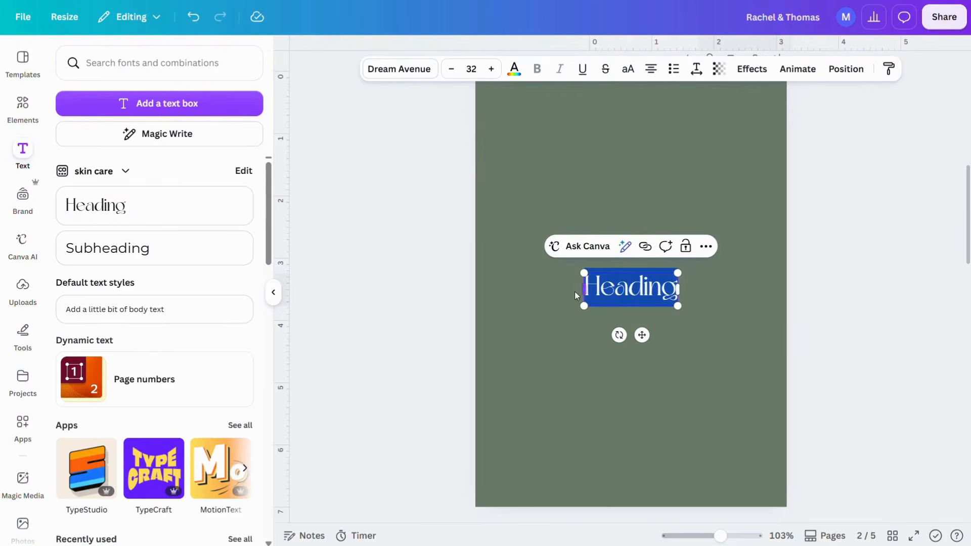
pyautogui.write('Rachel')
pyautogui.moveTo(641, 335); pyautogui.dragTo(555, 188)
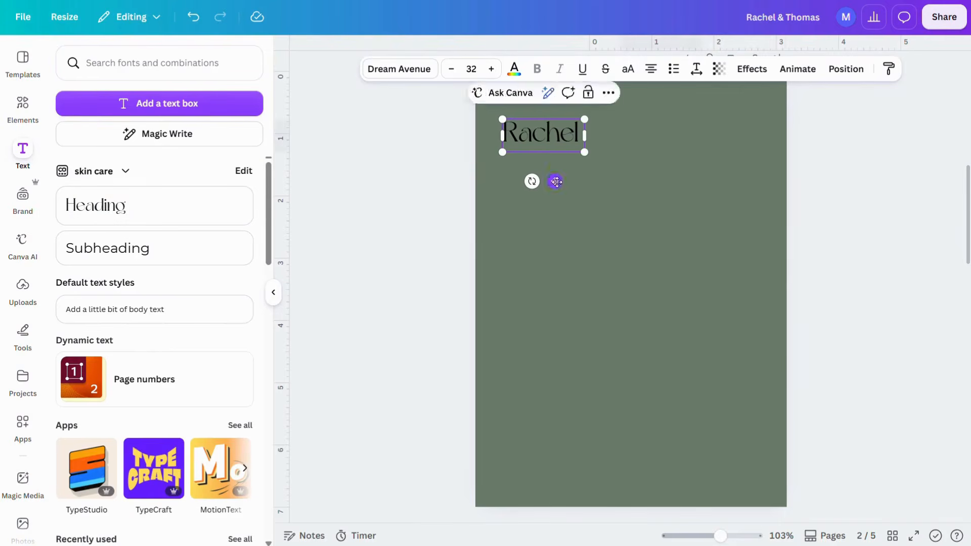
# Set the bride's name in the New Icon Script font and enlarge it to a size of about 44.9.
pyautogui.click(372, 73)
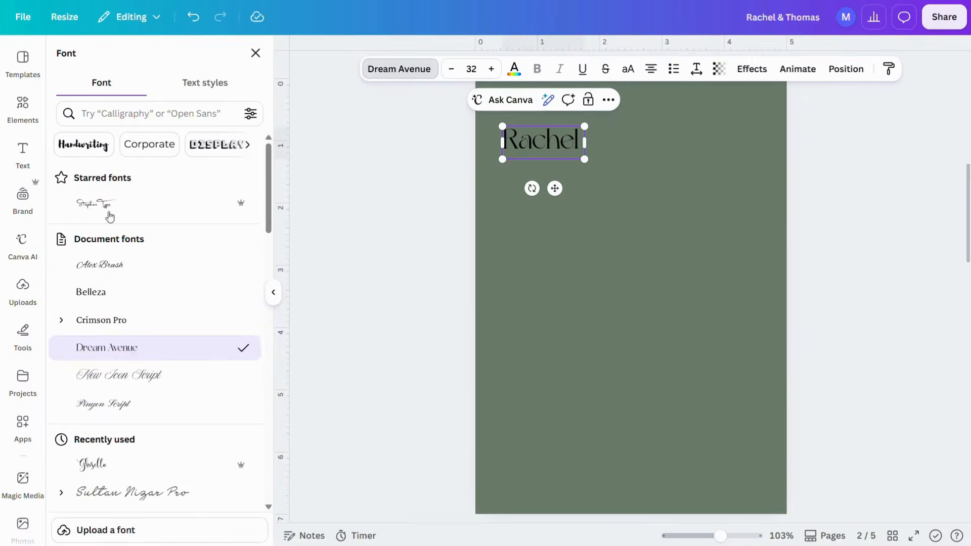
pyautogui.click(167, 373)
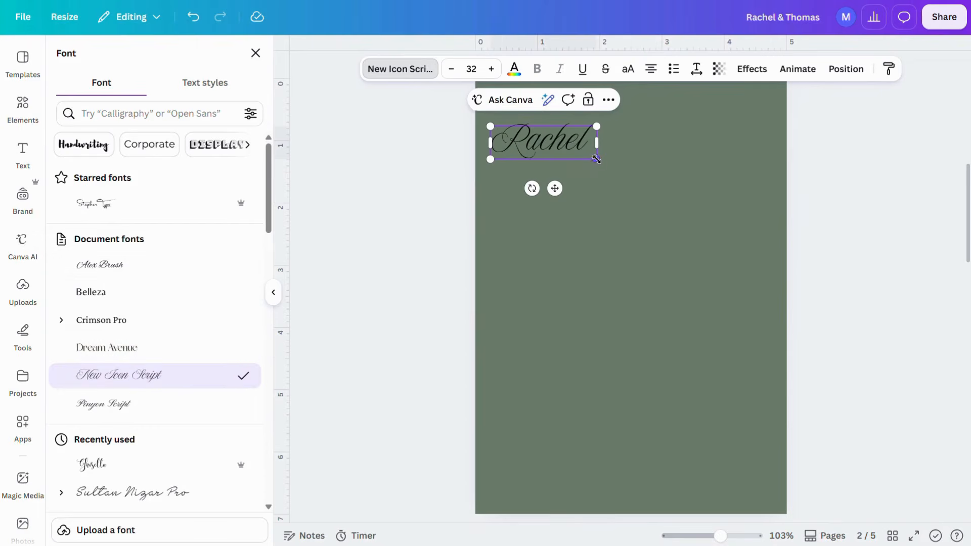
pyautogui.moveTo(595, 160); pyautogui.dragTo(638, 170)
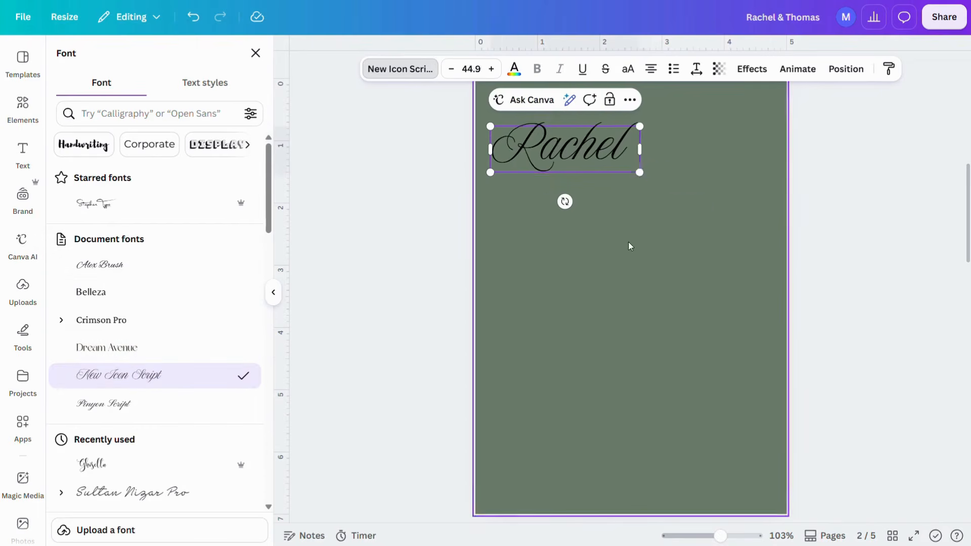
pyautogui.click(628, 245)
# Recolour the bride's name to the off-white document colour.
pyautogui.click(592, 156)
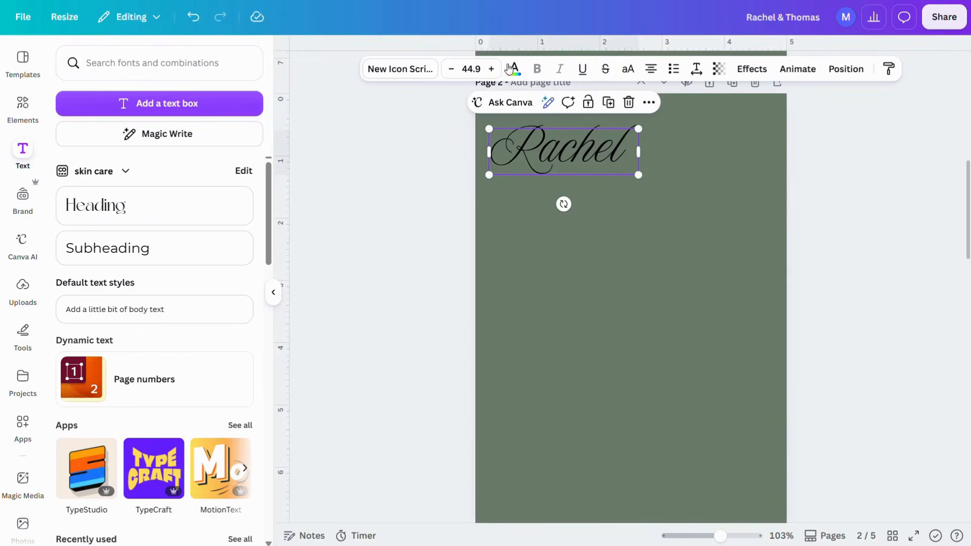
pyautogui.click(514, 69)
pyautogui.click(154, 145)
pyautogui.click(623, 214)
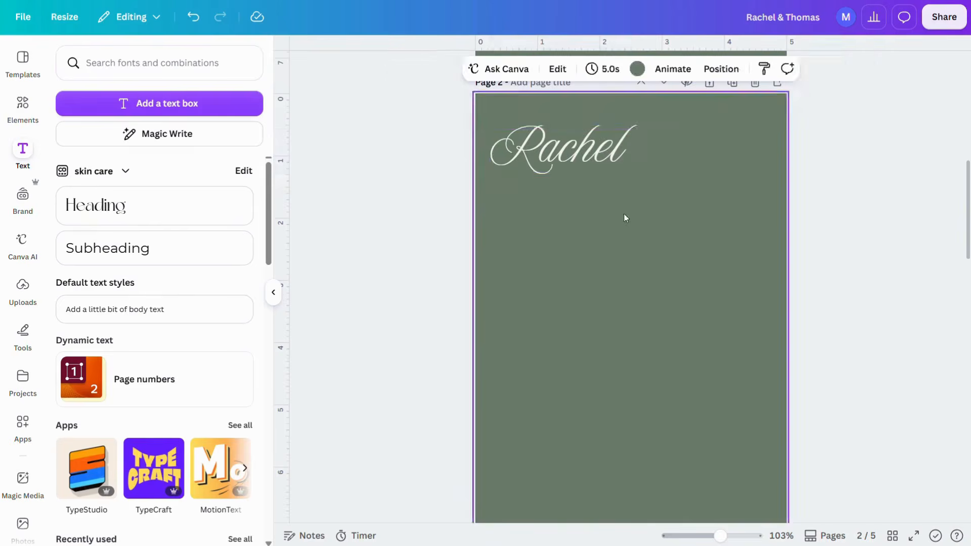
# Duplicate the bride's name heading and place the copy directly below the original.
pyautogui.click(601, 152)
pyautogui.click(608, 102)
pyautogui.moveTo(608, 155); pyautogui.dragTo(603, 213)
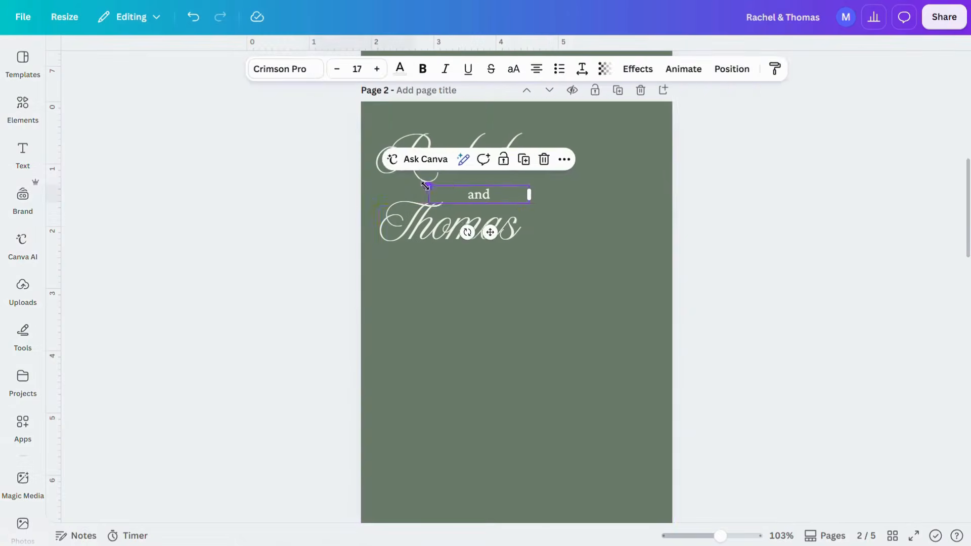
# Resize the small "and" text between the two names.
pyautogui.hotkey('ctrl', 'shift', '.')
pyautogui.click(559, 260)
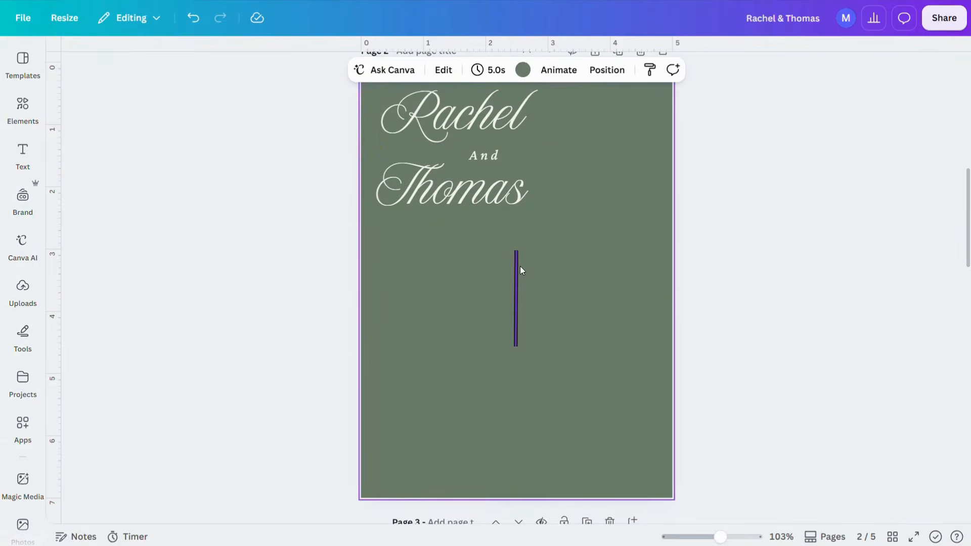
# Reduce the stroke weight of the vertical line in the middle of page 2.
pyautogui.click(516, 267)
pyautogui.click(444, 71)
pyautogui.moveTo(378, 182); pyautogui.dragTo(342, 188)
# Colour the vertical line off-white and place it just below the groom's name, toward its left part.
pyautogui.click(424, 70)
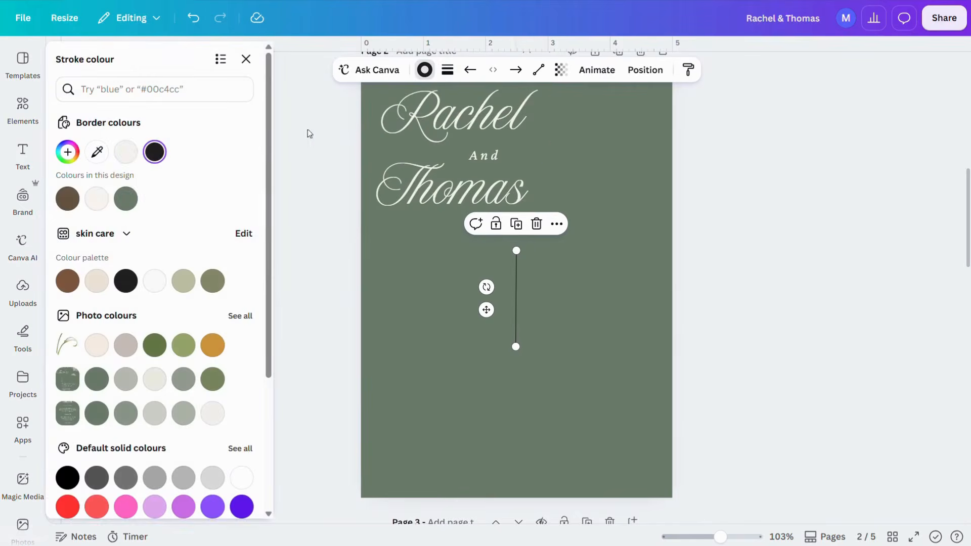
pyautogui.click(125, 152)
pyautogui.moveTo(487, 309)
pyautogui.mouseDown()
pyautogui.moveTo(428, 298)
pyautogui.moveTo(407, 273)
pyautogui.mouseUp()
pyautogui.click(591, 309)
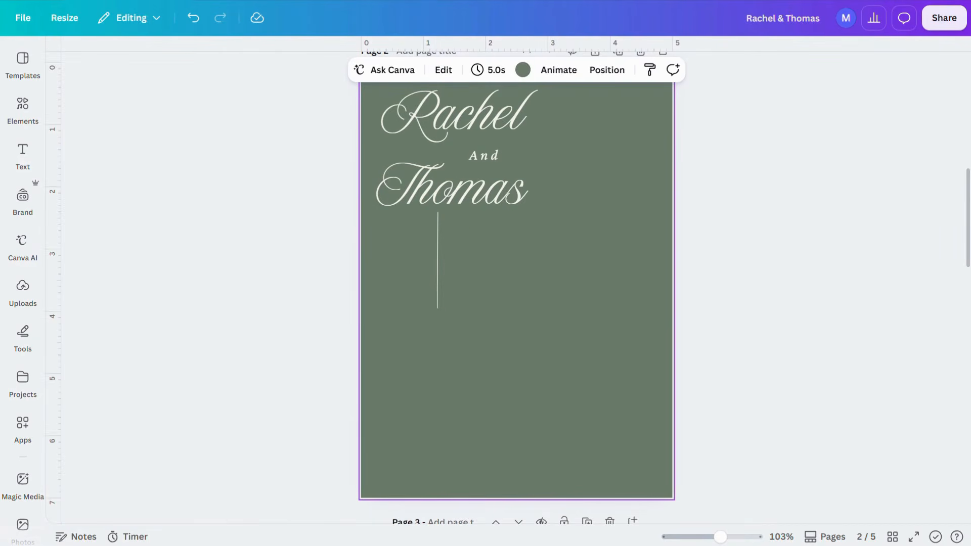
# Search the elements for "calla lily" graphics and add the curved-stem calla lily with two blooms to page 2.
pyautogui.click(22, 109)
pyautogui.click(157, 67)
pyautogui.write('c')
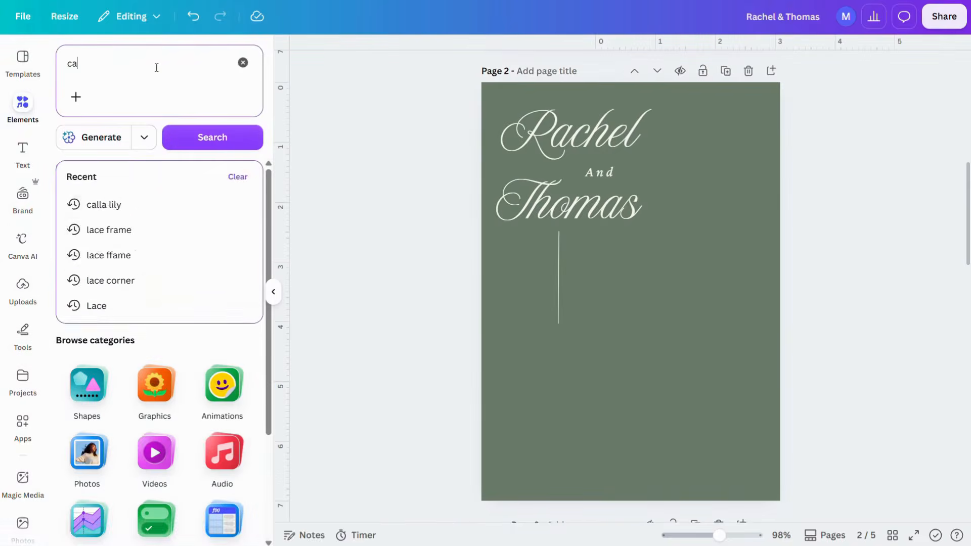
pyautogui.press('BackSpace')
pyautogui.write('calla lily')
pyautogui.press('Return')
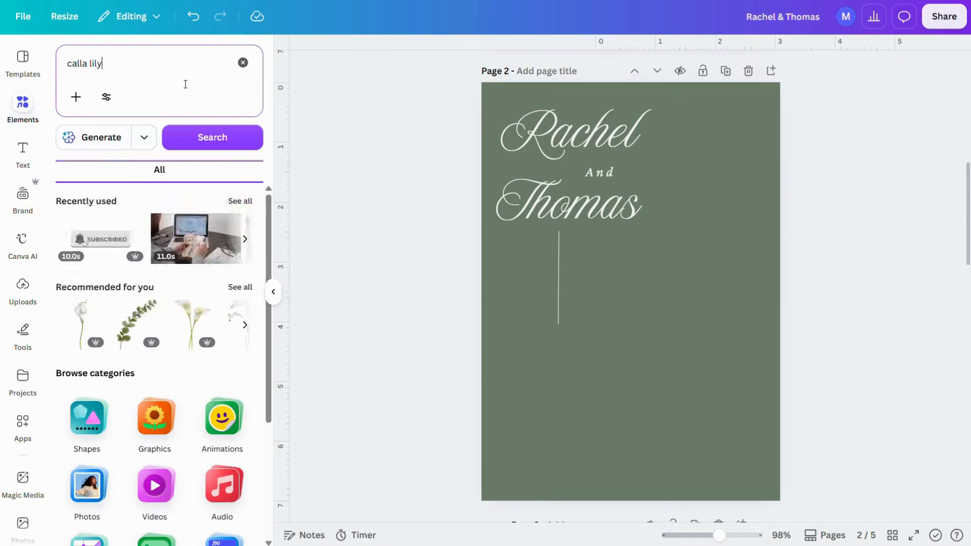
pyautogui.click(240, 201)
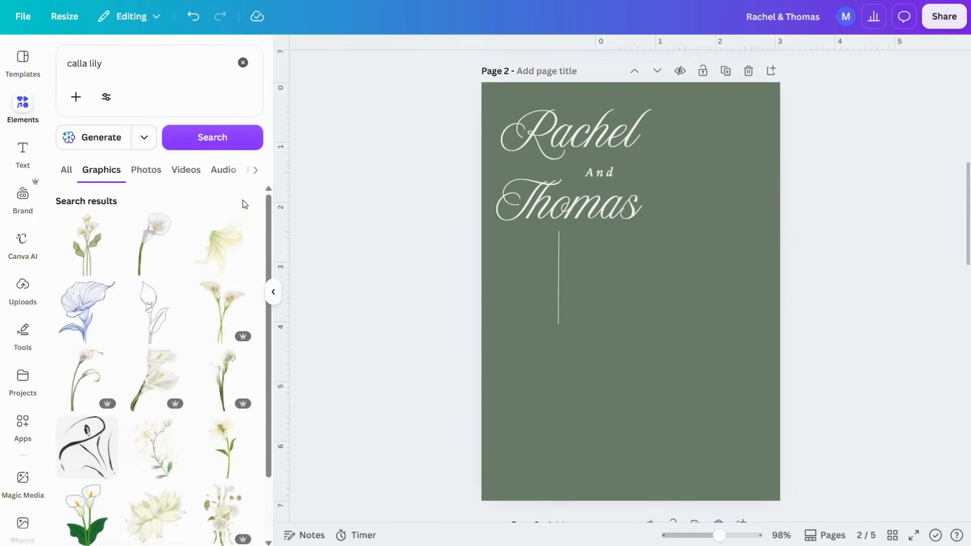
pyautogui.scroll(-1, 175, 332)
pyautogui.click(119, 347)
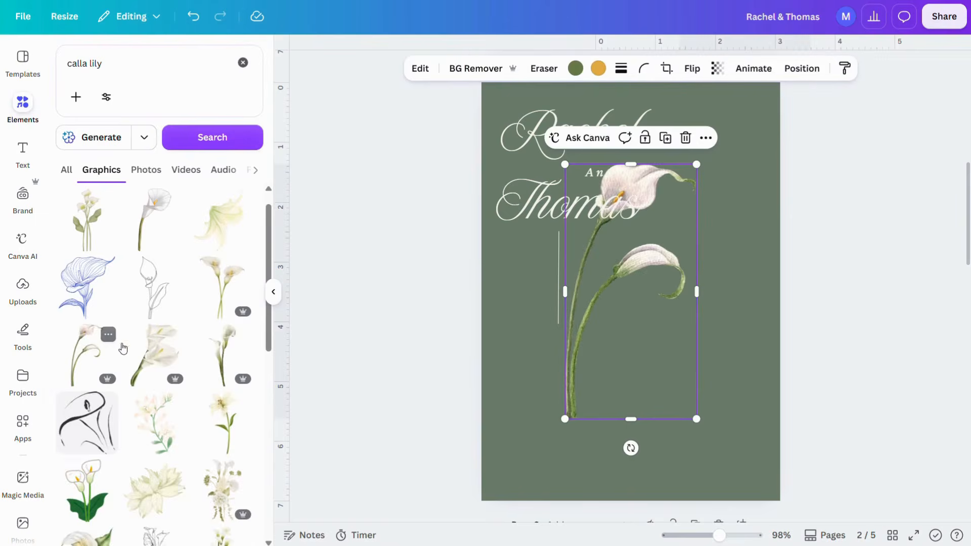
# Flip the calla lily graphic horizontally and lower its opacity.
pyautogui.click(692, 69)
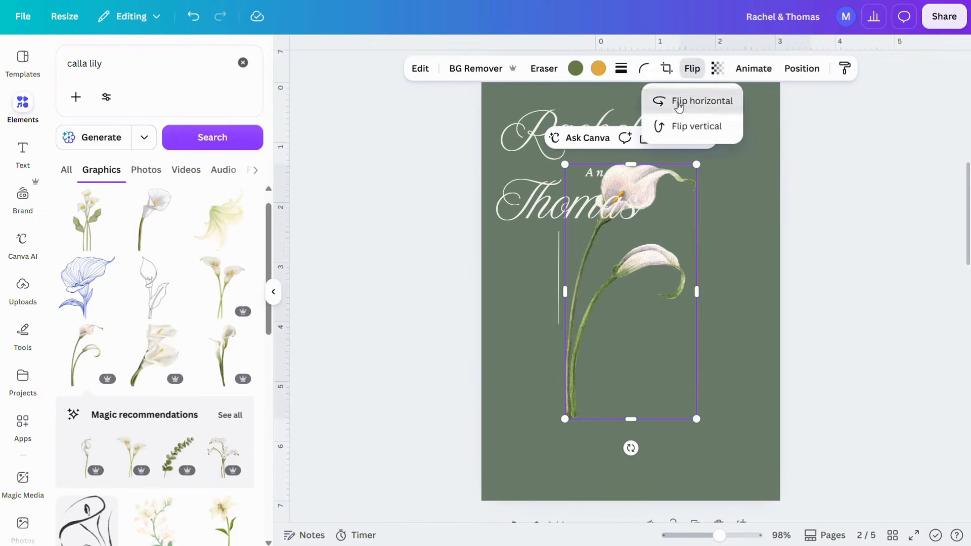
pyautogui.click(675, 101)
pyautogui.click(717, 69)
pyautogui.moveTo(739, 120); pyautogui.dragTo(706, 120)
# Move the calla lily to the page's right edge beside the names and enlarge it slightly.
pyautogui.moveTo(638, 386); pyautogui.dragTo(731, 374)
pyautogui.moveTo(654, 152); pyautogui.dragTo(648, 136)
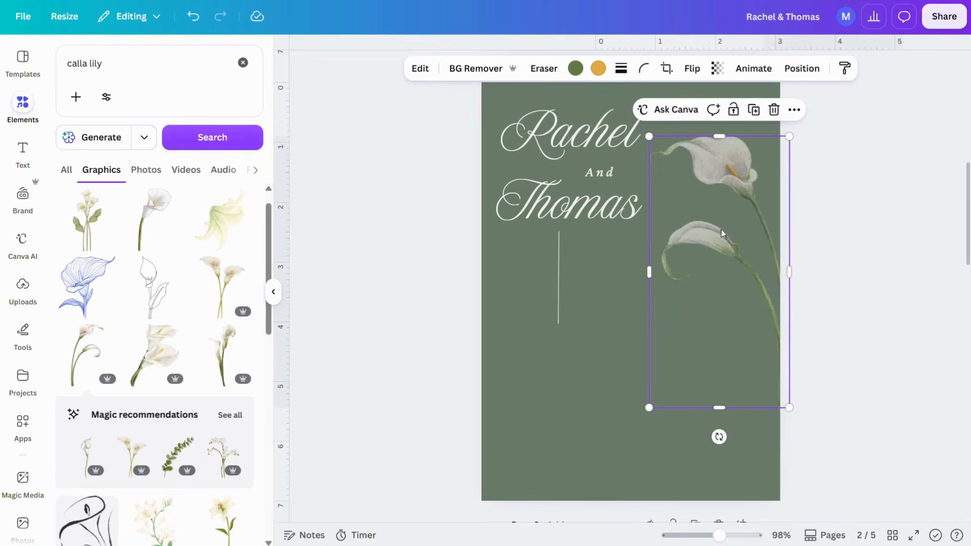
# Place the off-white invitation wording, event time, venue address and "Reception details to follow" text below the vertical line on page 2.
pyautogui.click(833, 210)
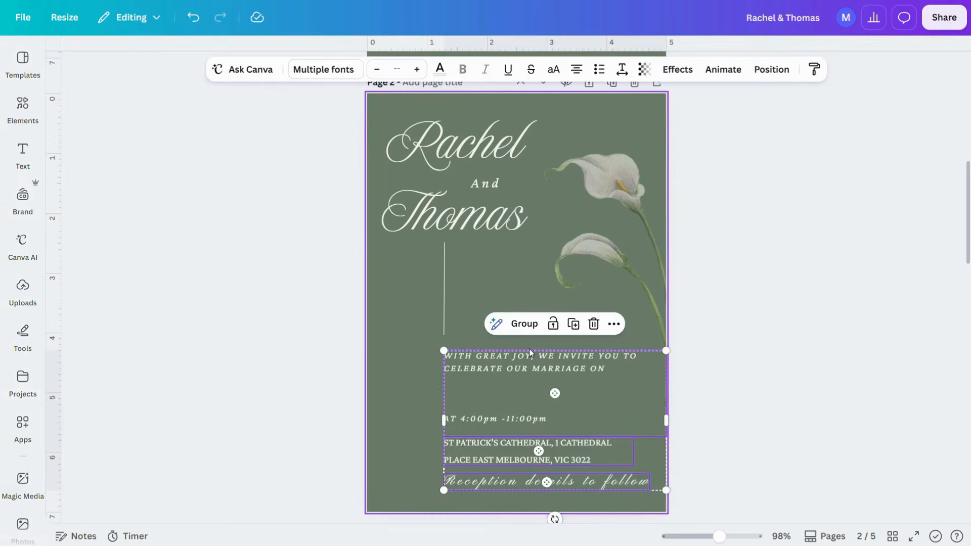
pyautogui.click(407, 378)
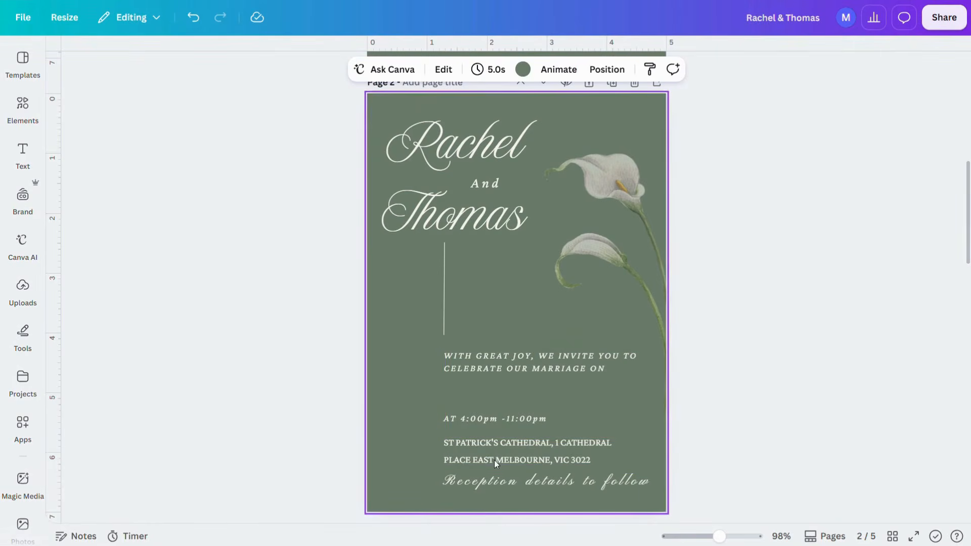
# Duplicate the groom's name, move the copy between the invitation wording and the time, and change its text to "21.01.2027".
pyautogui.scroll(-1, 424, 210)
pyautogui.click(424, 214)
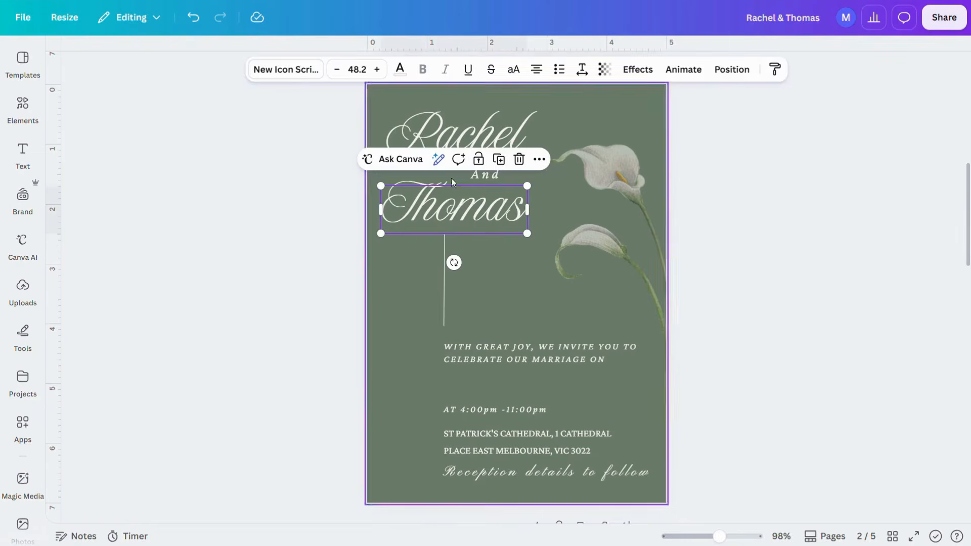
pyautogui.click(501, 167)
pyautogui.moveTo(474, 220); pyautogui.dragTo(525, 375)
pyautogui.doubleClick(524, 375)
pyautogui.write('21.07.2027')
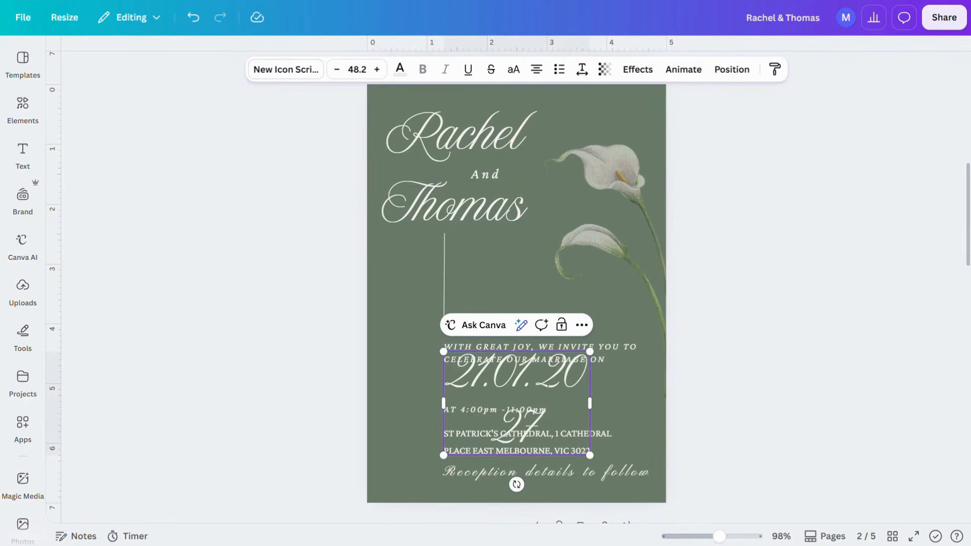
# Widen the date's text box so it fits on one line and scale the text down to size 31.4.
pyautogui.moveTo(591, 405); pyautogui.dragTo(637, 398)
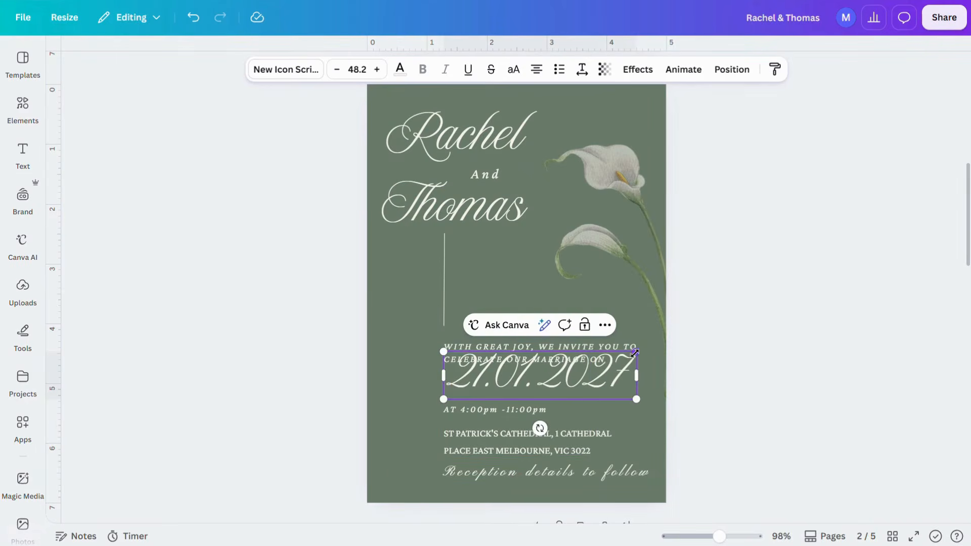
pyautogui.moveTo(635, 353); pyautogui.dragTo(572, 400)
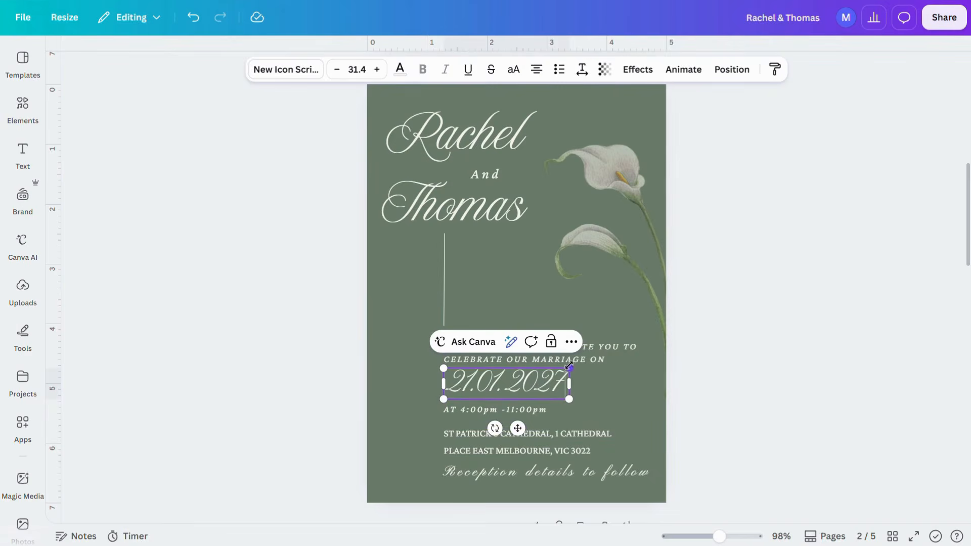
# Frame the event time with thin horizontal lines, one above and one below it, matching the text's width.
pyautogui.hotkey('ctrl', 'z')
pyautogui.moveTo(515, 323); pyautogui.dragTo(516, 446)
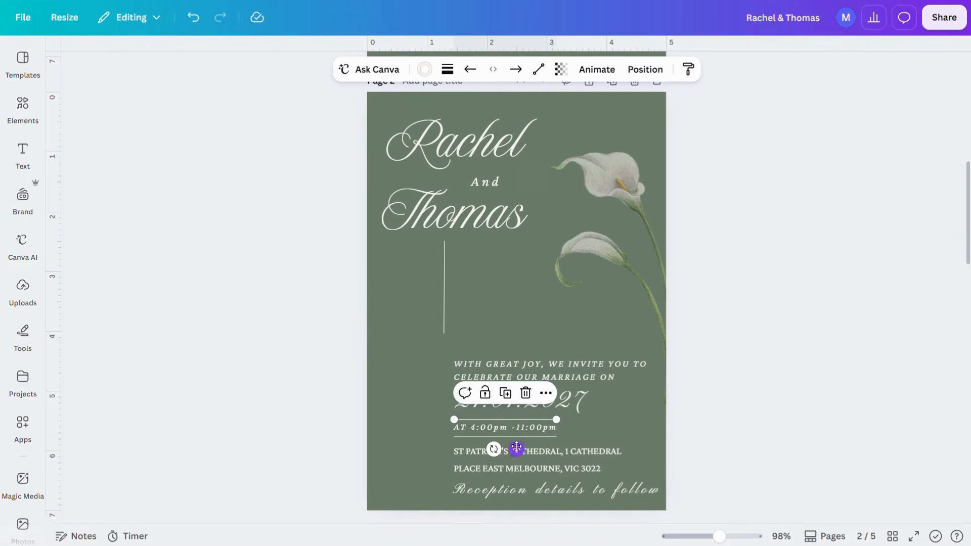
pyautogui.click(408, 358)
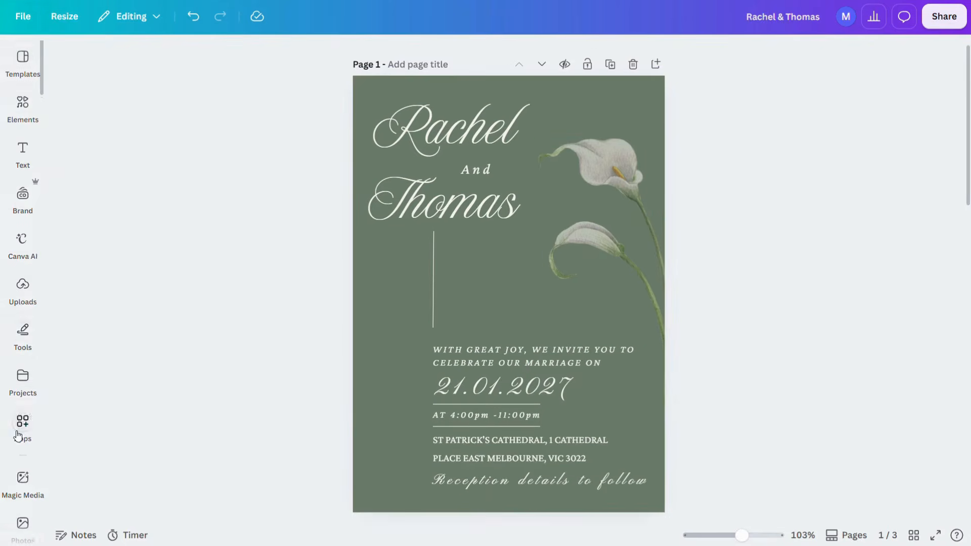
# Search the apps for "ai countdown" and open the AI Countdown app.
pyautogui.click(22, 427)
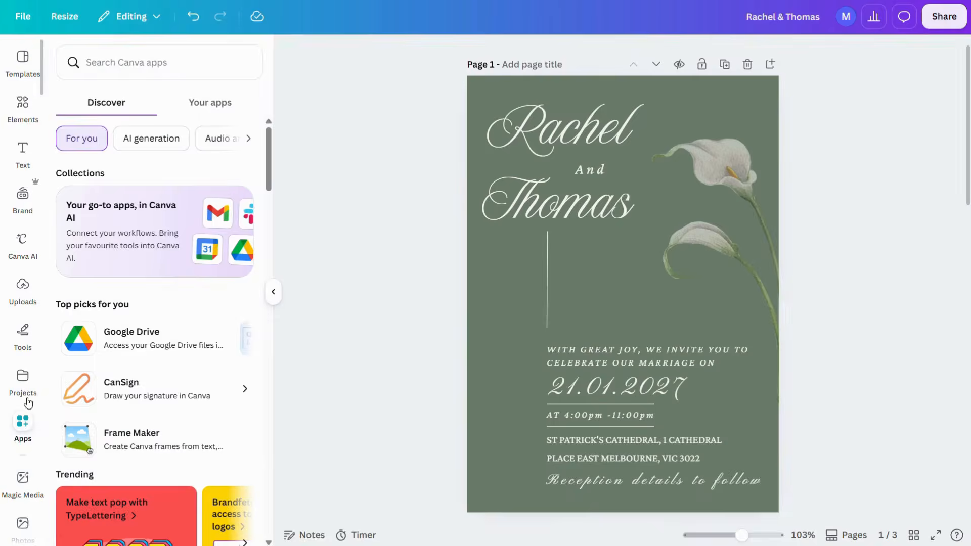
pyautogui.write('ai countdown')
pyautogui.press('Return')
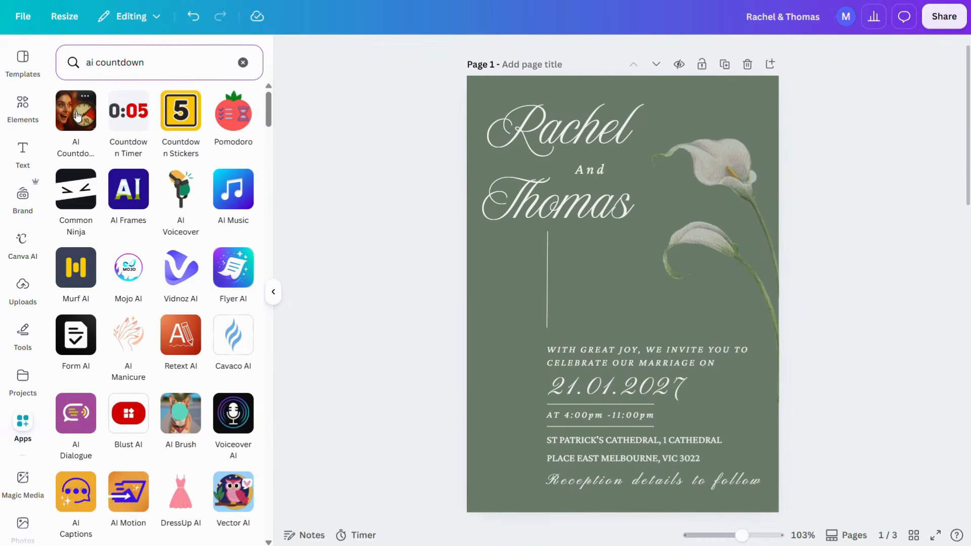
pyautogui.click(77, 116)
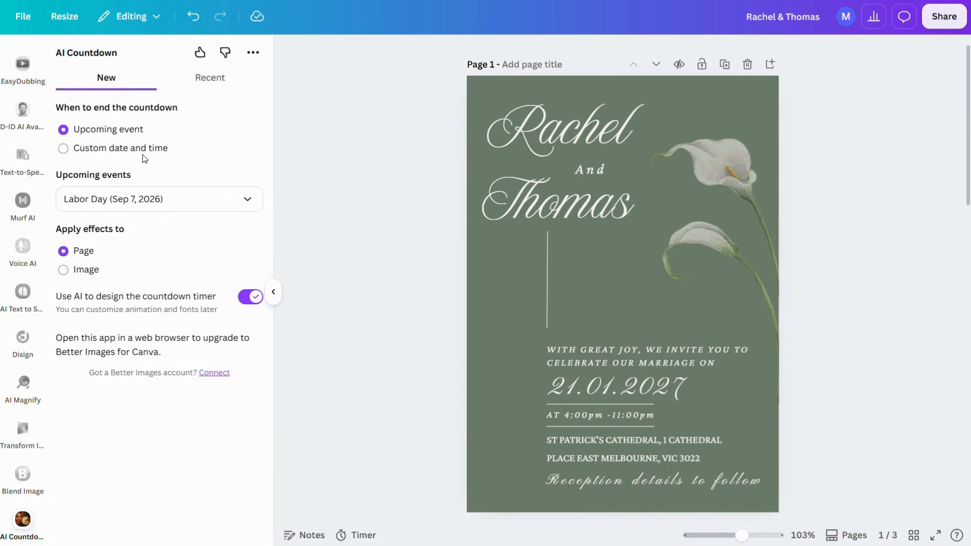
# Set the countdown to end at a custom date and time of 02/01/2027 at 04:00 PM.
pyautogui.click(63, 148)
pyautogui.click(169, 254)
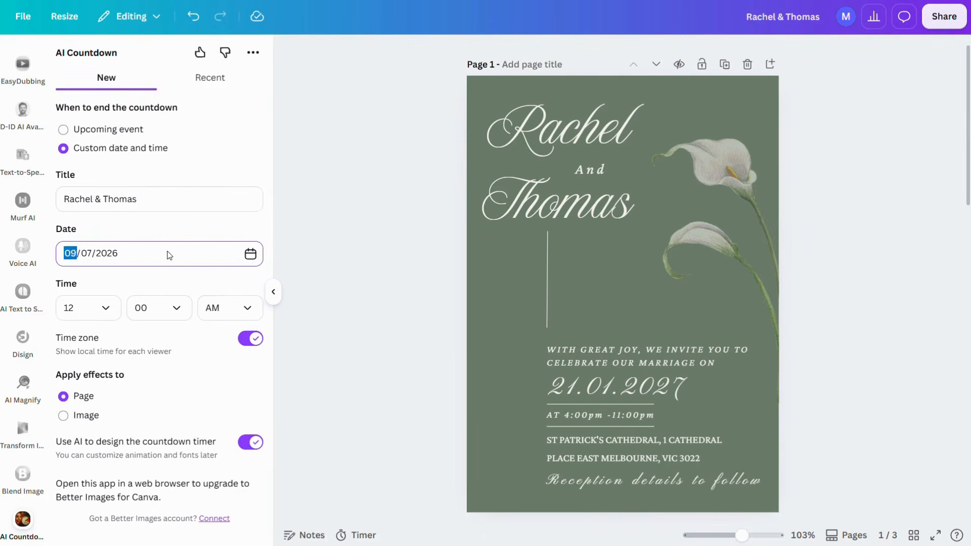
pyautogui.write('02')
pyautogui.click(114, 257)
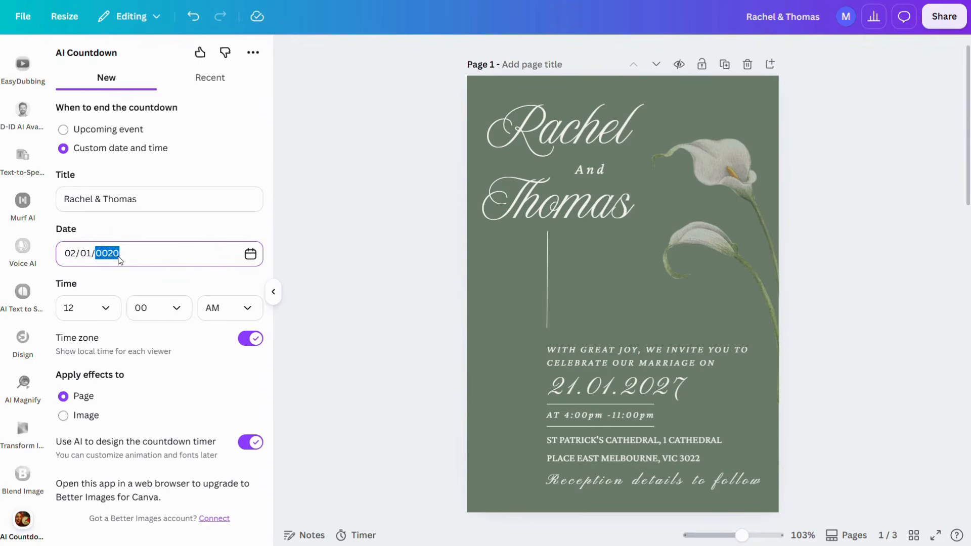
pyautogui.click(103, 316)
pyautogui.click(91, 442)
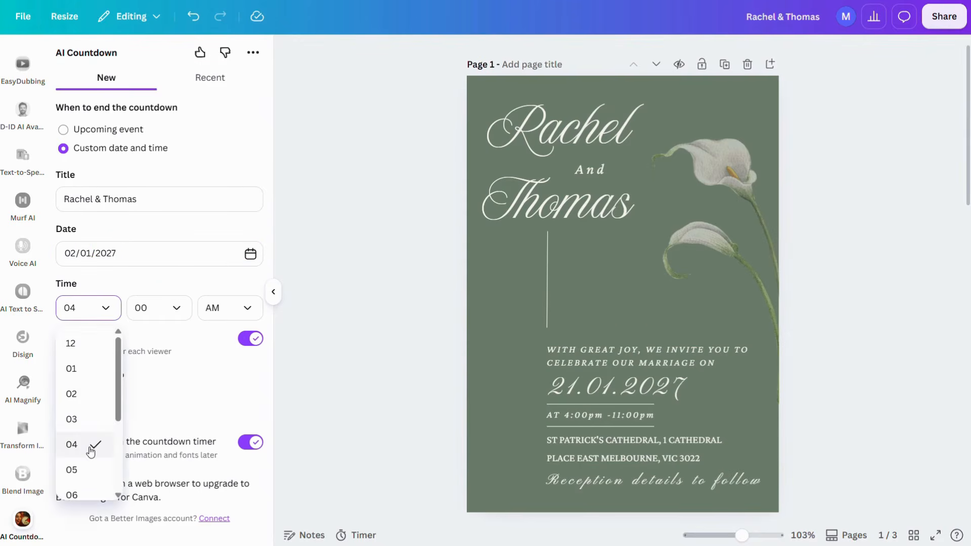
pyautogui.click(243, 318)
pyautogui.click(231, 367)
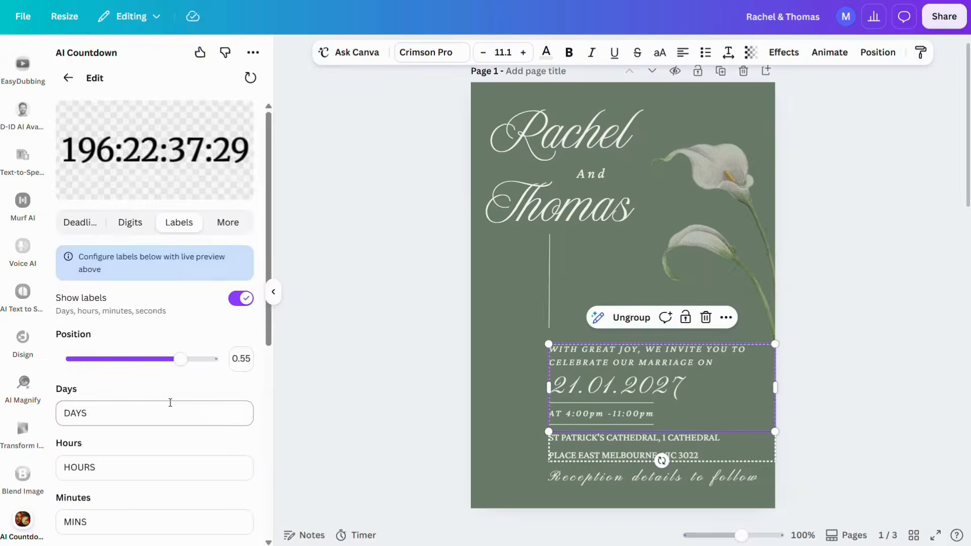
# Review the countdown's label settings and add the timer with its labels to the invitation above the wording.
pyautogui.scroll(-5, 170, 402)
pyautogui.scroll(6, 162, 223)
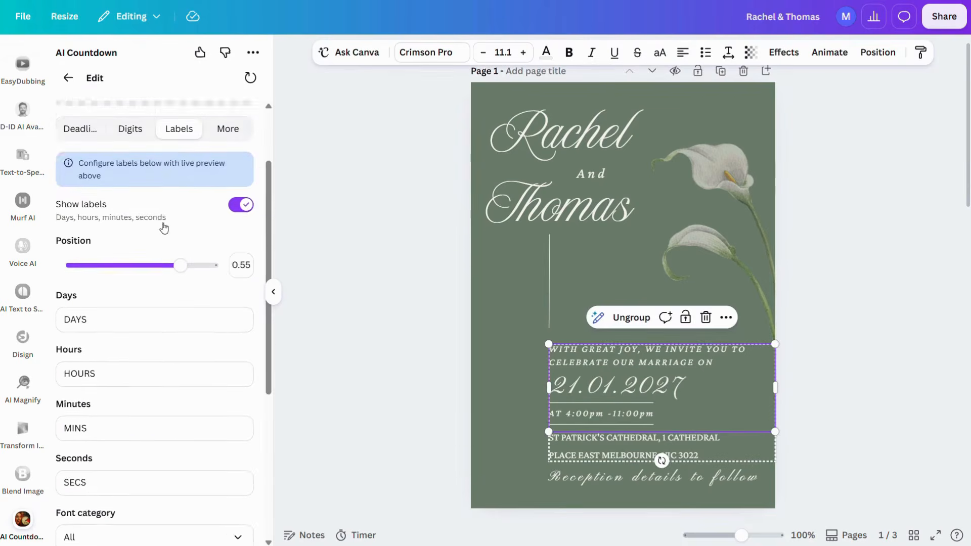
pyautogui.scroll(-7, 130, 329)
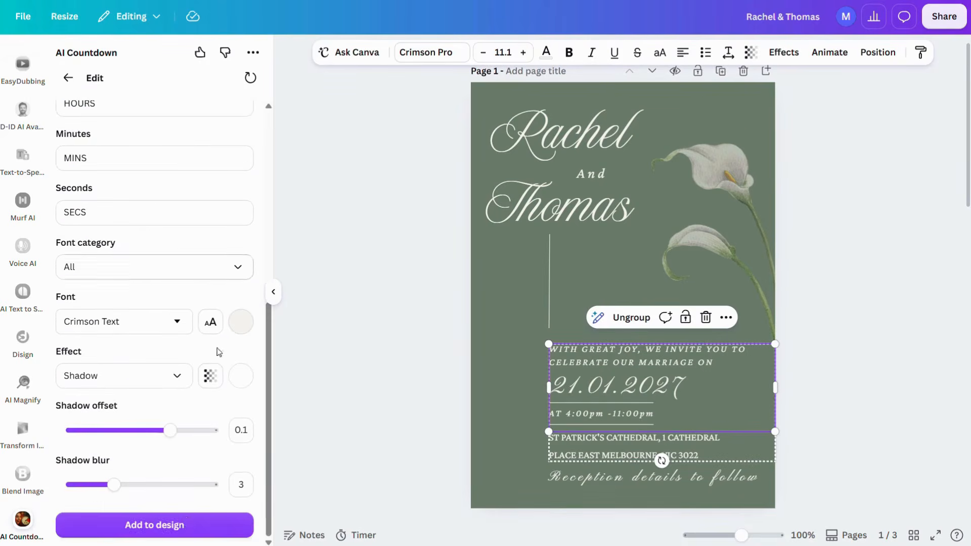
pyautogui.click(187, 524)
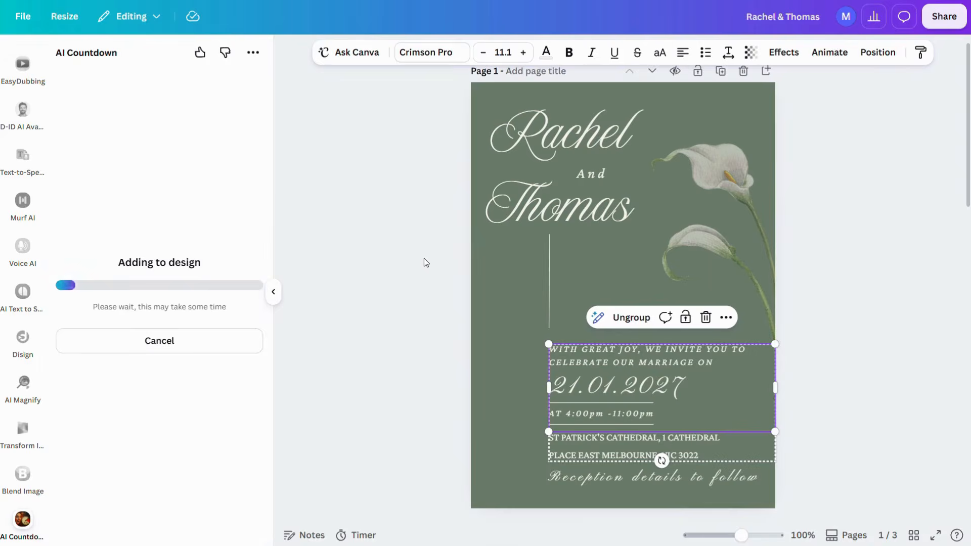
pyautogui.click(423, 330)
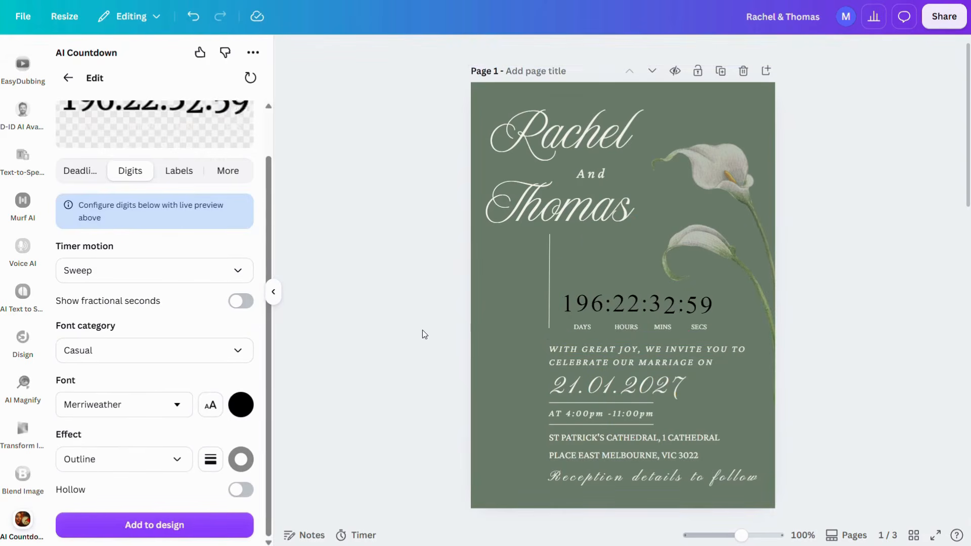
pyautogui.click(273, 292)
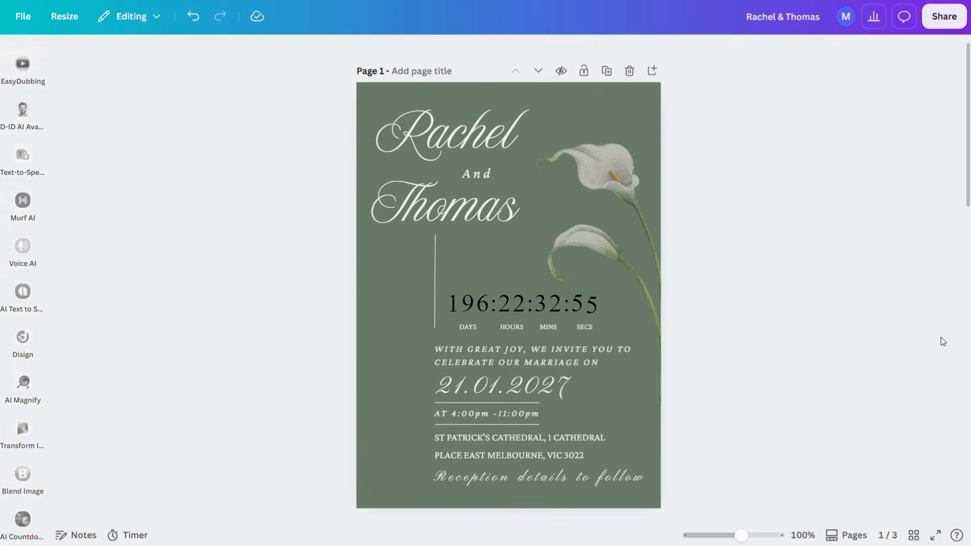
pyautogui.scroll(3, 496, 313)
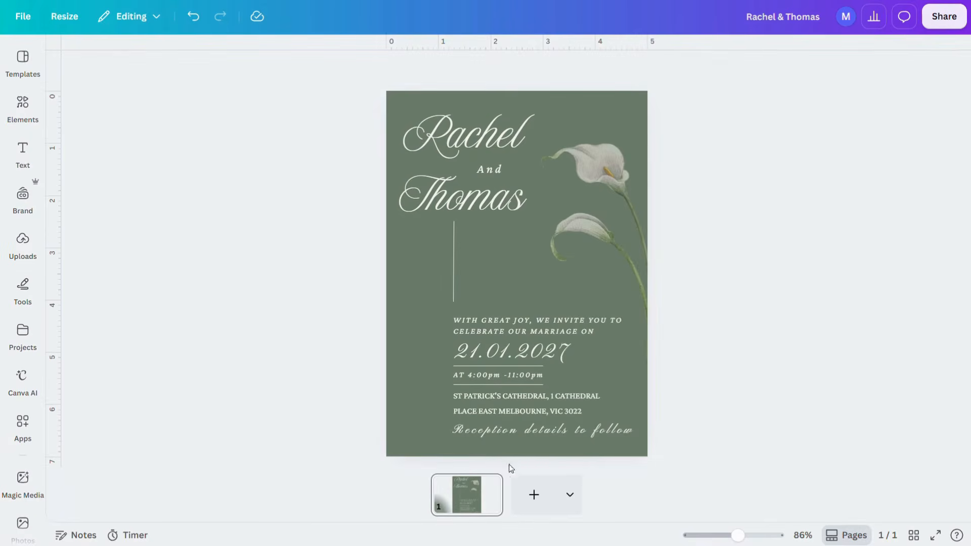
# Add a new custom-size page measuring 4 in wide by 6 in high after the invitation page.
pyautogui.click(571, 498)
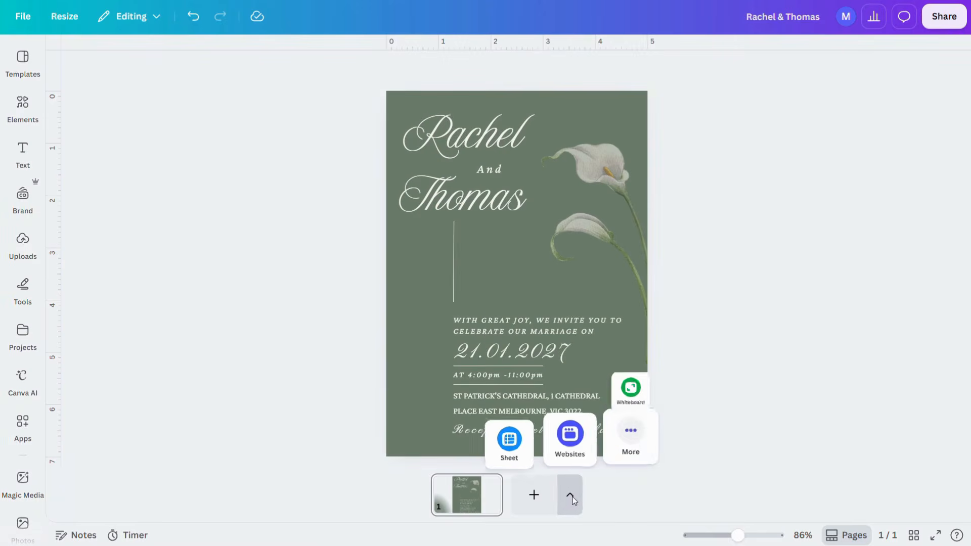
pyautogui.click(622, 444)
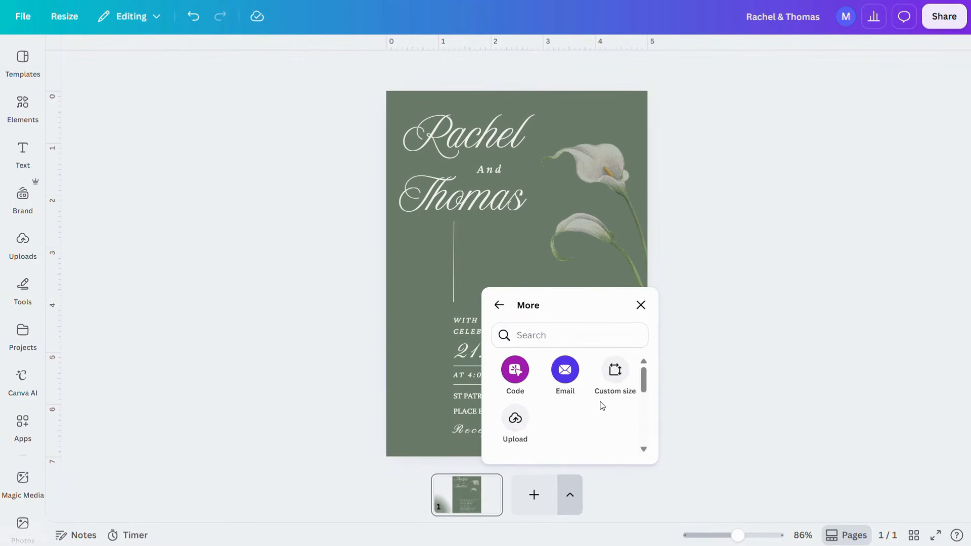
pyautogui.click(614, 376)
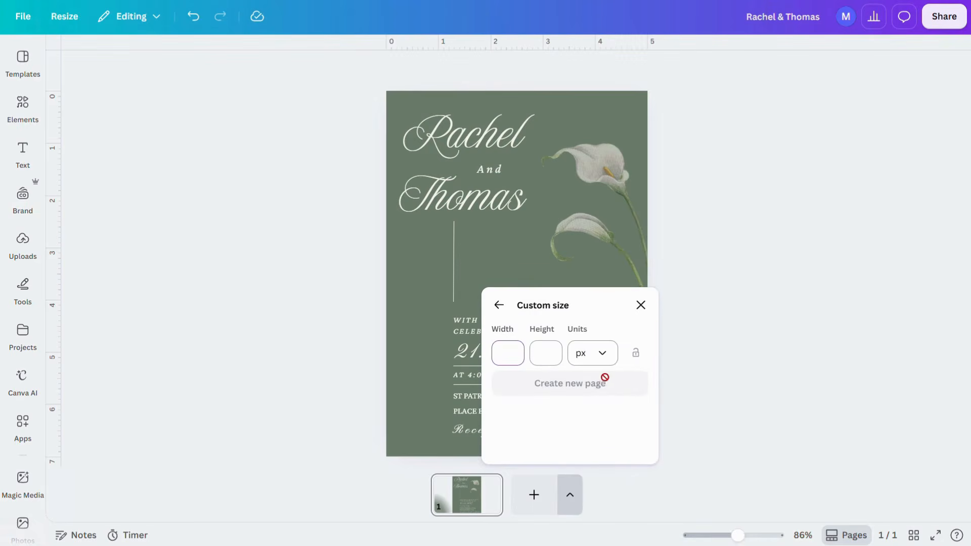
pyautogui.click(599, 355)
pyautogui.click(539, 356)
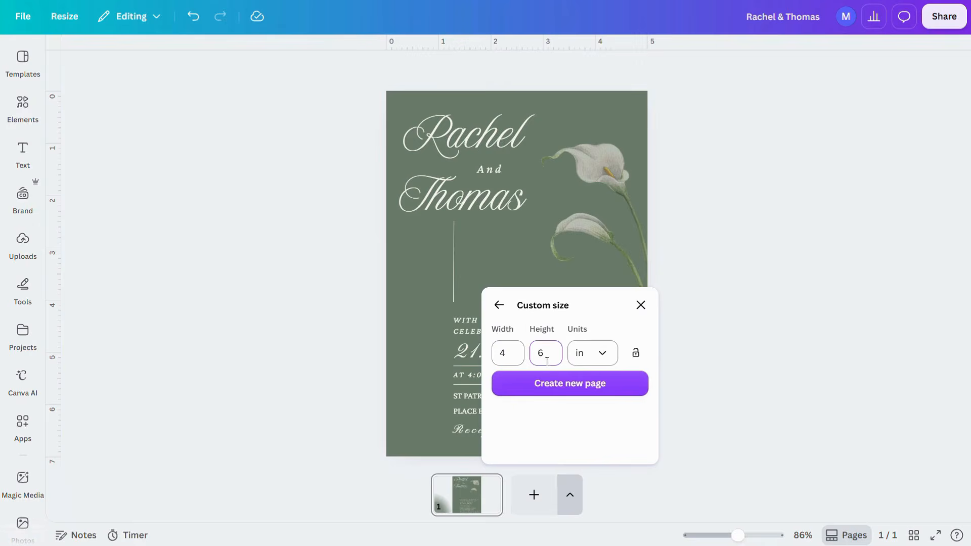
pyautogui.click(565, 384)
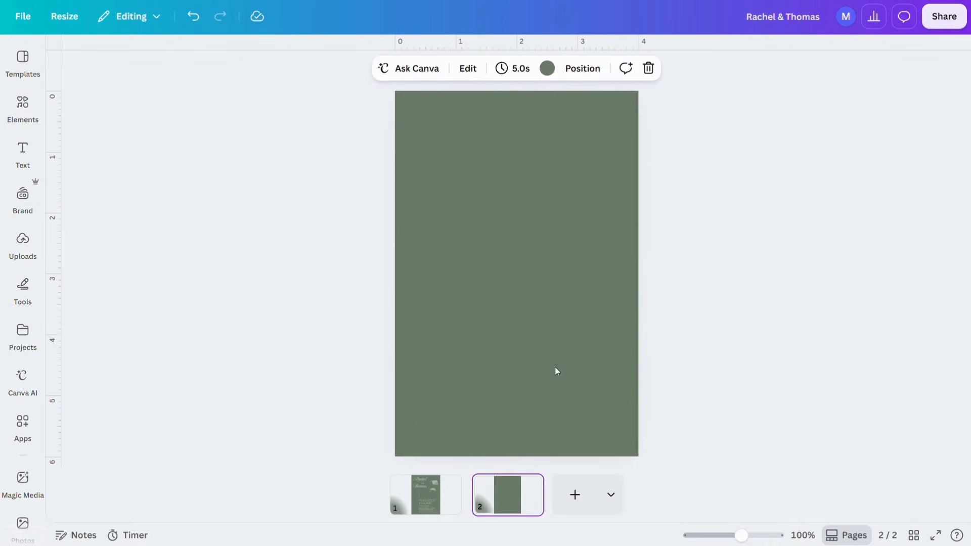
pyautogui.click(526, 256)
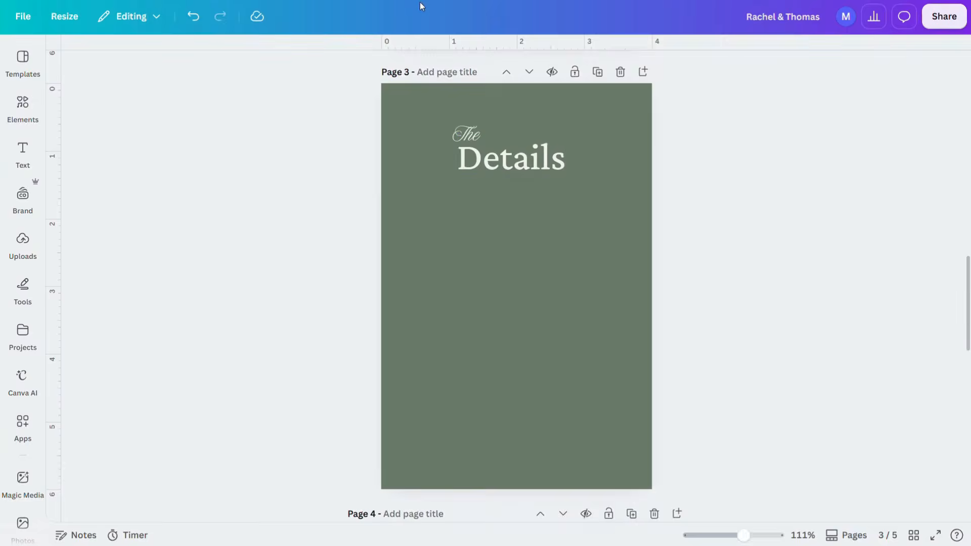
# Check the fonts used for "Details" and "The" in the heading on page 3.
pyautogui.click(486, 164)
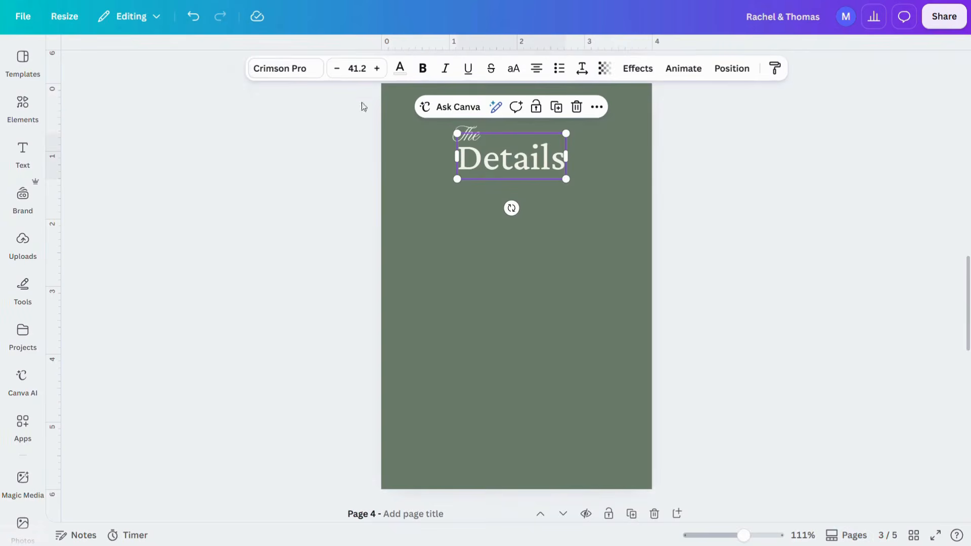
pyautogui.click(302, 75)
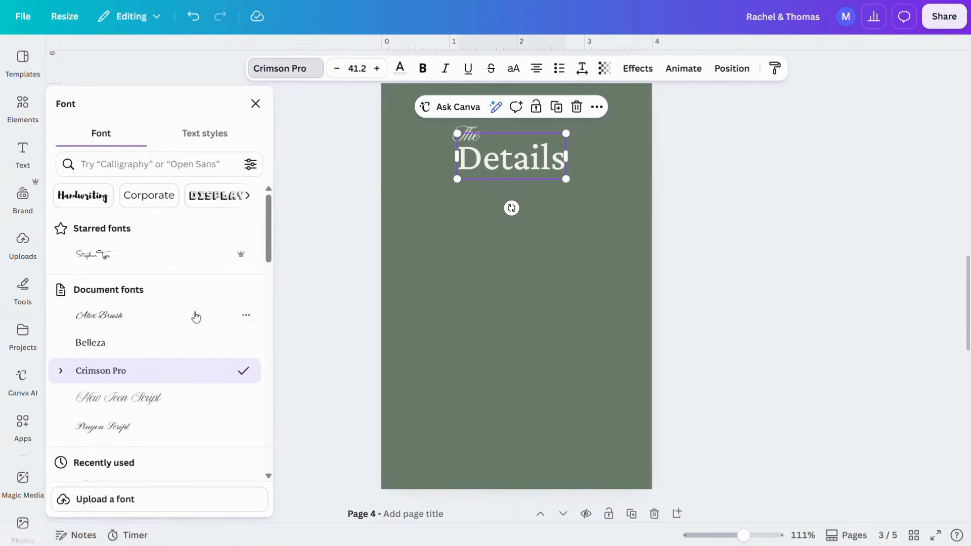
pyautogui.click(466, 134)
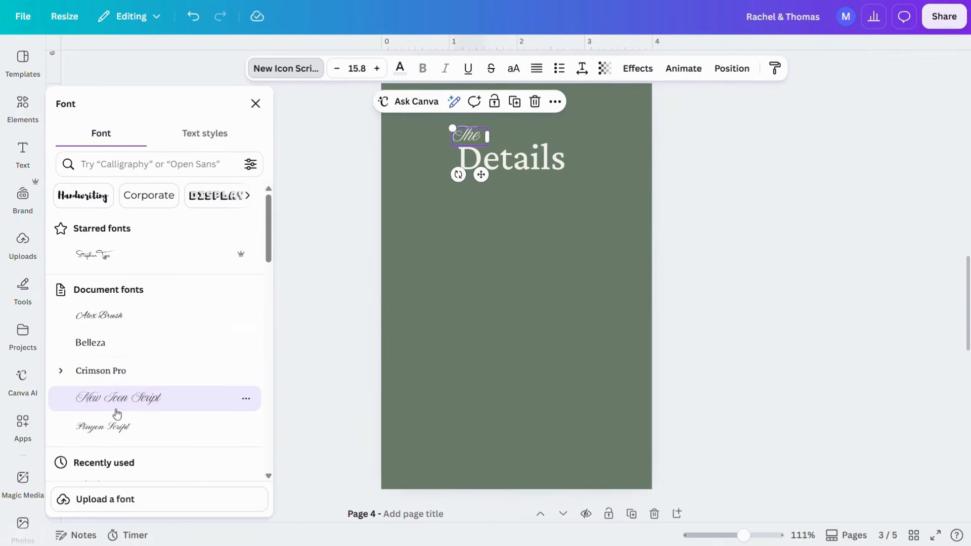
# Paste the centred Accommodation, Transportation and Dress Code text block below the heading on page 3.
pyautogui.click(444, 298)
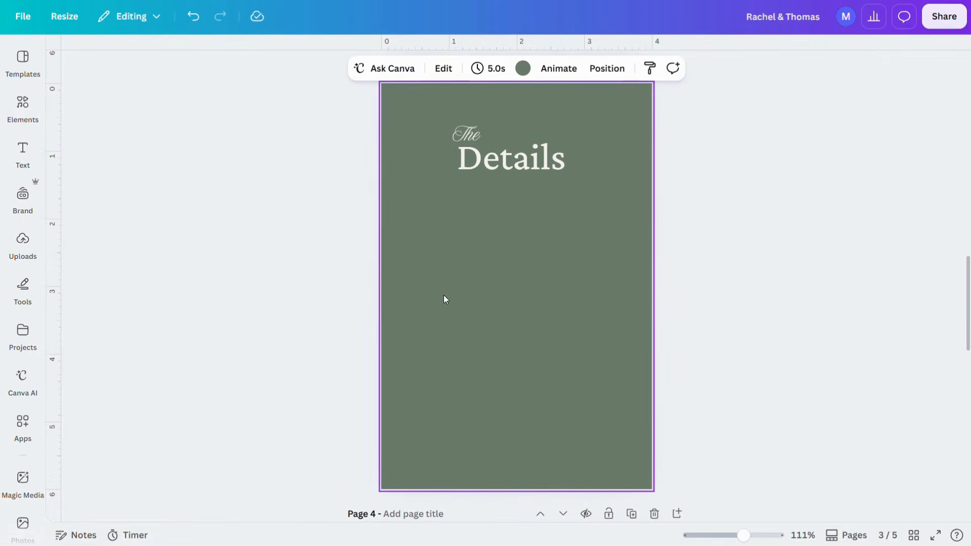
pyautogui.hotkey('ctrl', 'v')
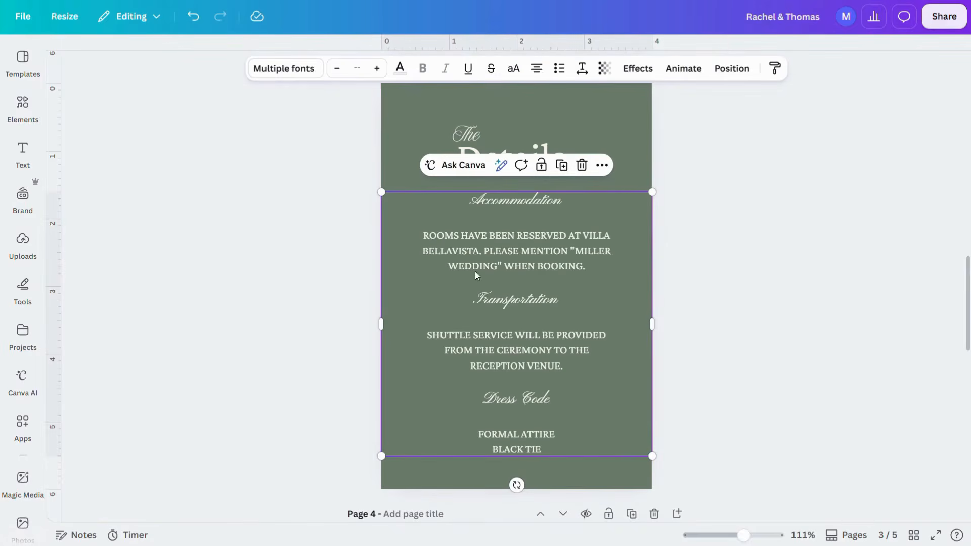
pyautogui.click(707, 219)
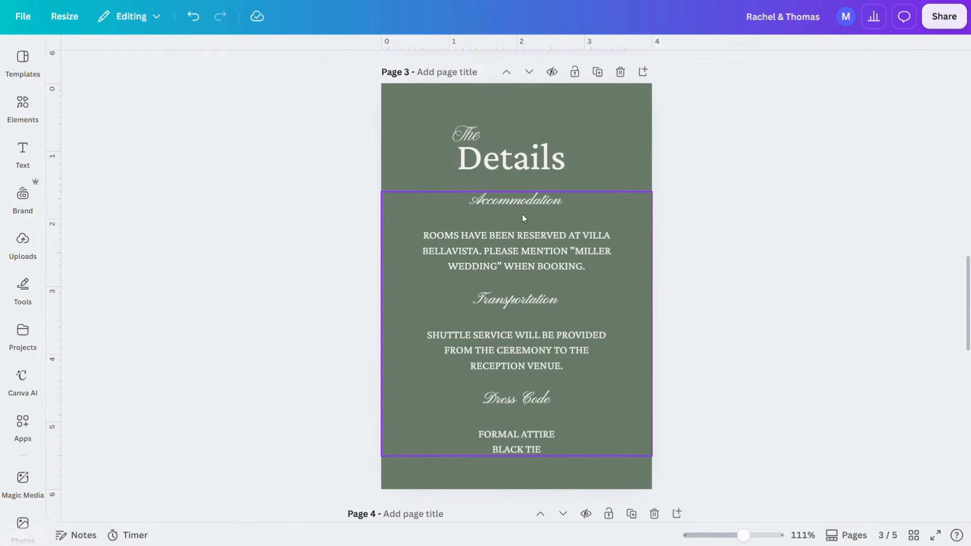
pyautogui.scroll(5, 512, 318)
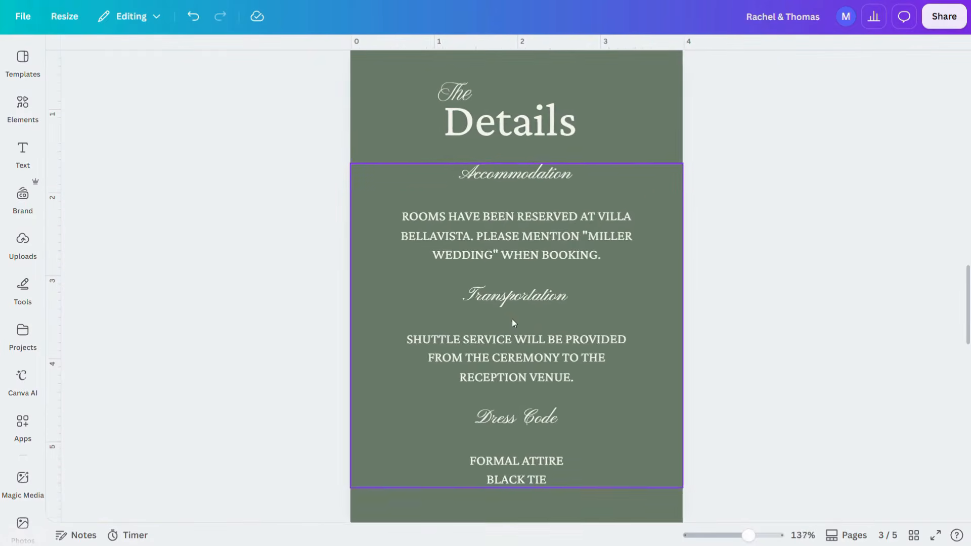
pyautogui.scroll(-2, 511, 318)
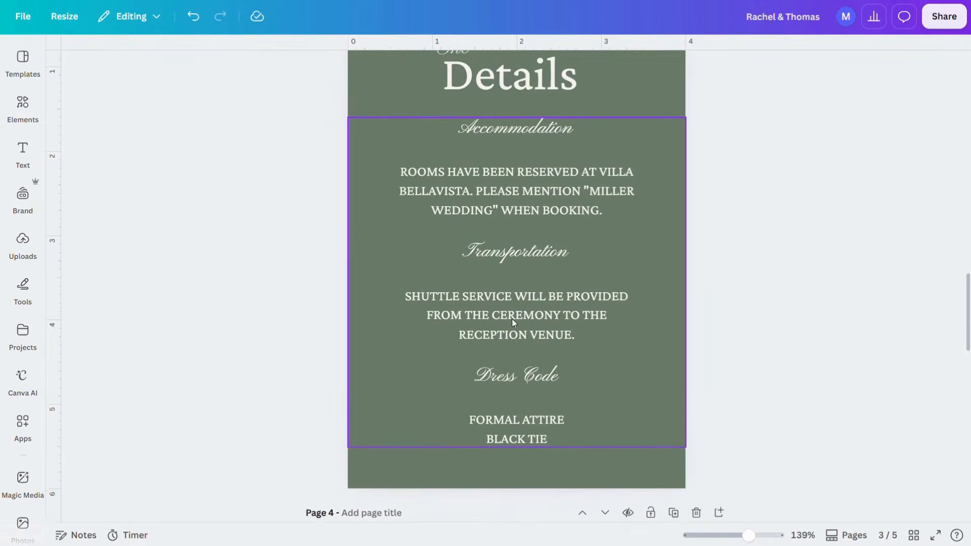
# Position an off-white horizontal line above "The Details" heading near the page's upper edge.
pyautogui.scroll(-5, 512, 319)
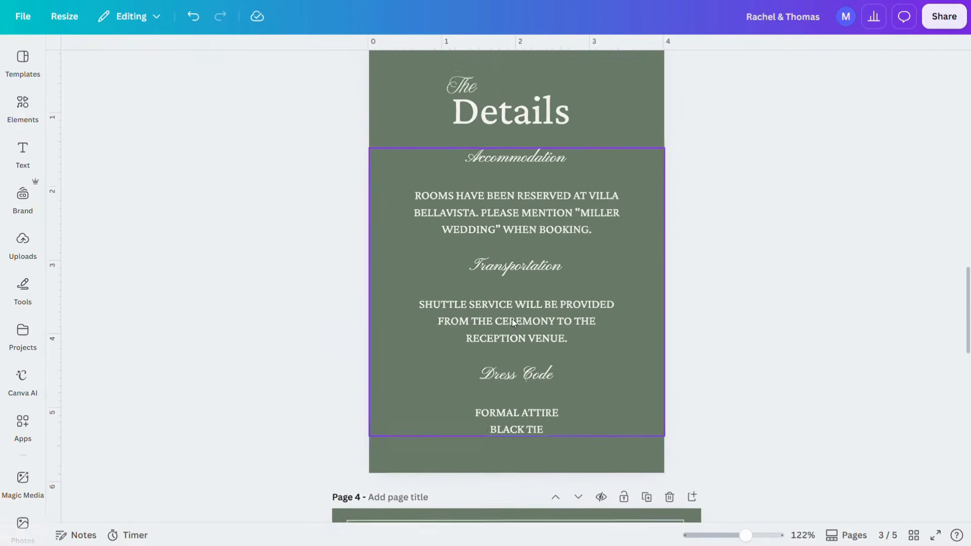
pyautogui.scroll(1, 512, 319)
pyautogui.scroll(1, 511, 318)
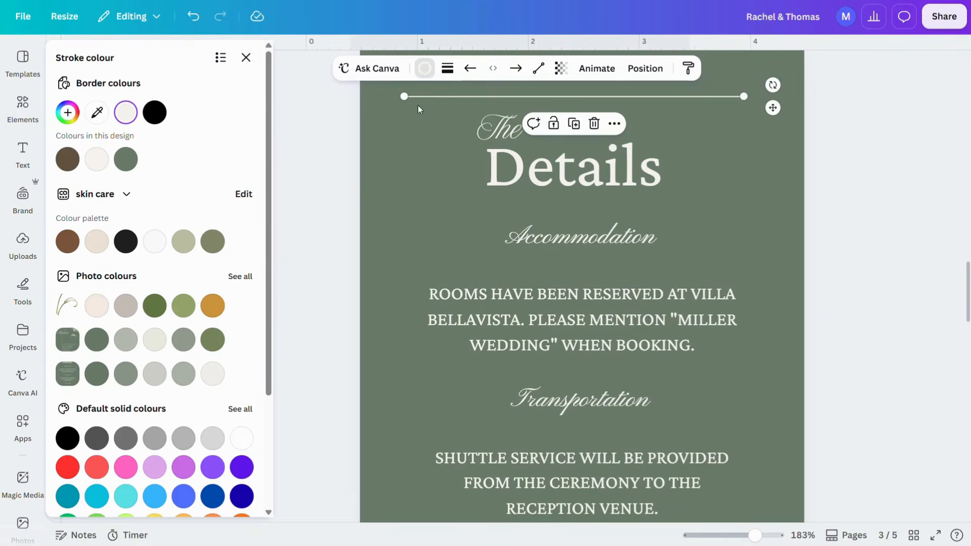
pyautogui.moveTo(769, 107); pyautogui.dragTo(770, 100)
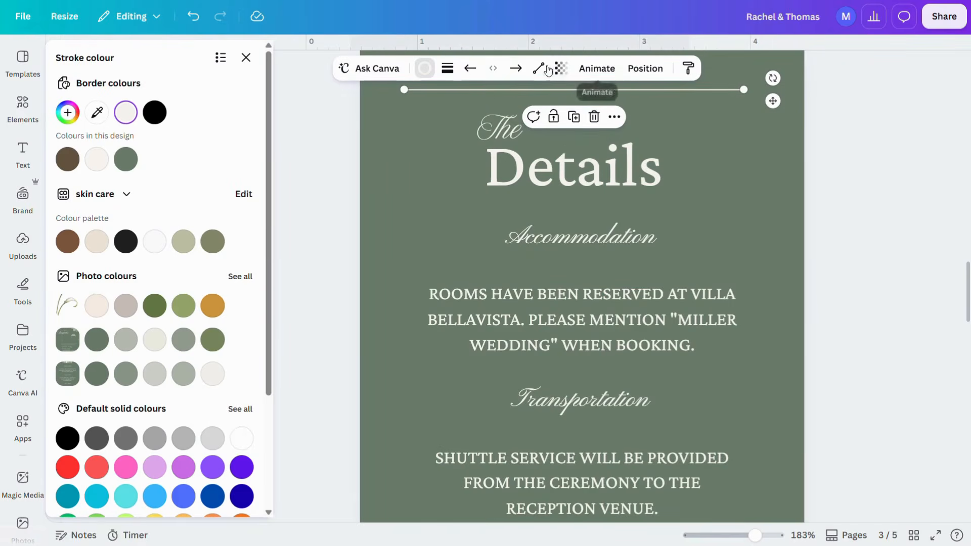
# Duplicate the horizontal line, rotate the copy to vertical, align it with the line's left end and extend it to near the page's lower edge.
pyautogui.click(573, 117)
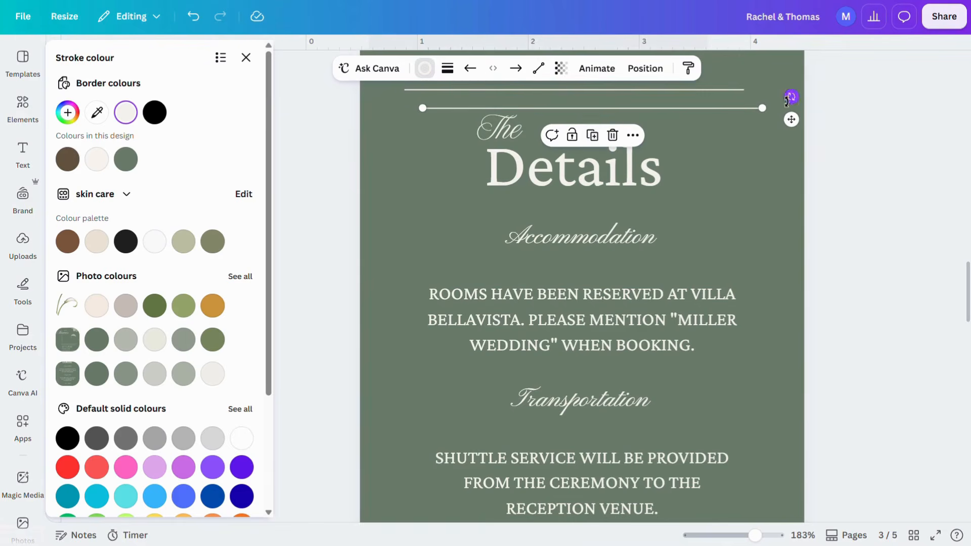
pyautogui.moveTo(790, 93); pyautogui.dragTo(585, 68)
pyautogui.moveTo(622, 97); pyautogui.dragTo(435, 249)
pyautogui.scroll(-1, 432, 360)
pyautogui.scroll(-3, 433, 356)
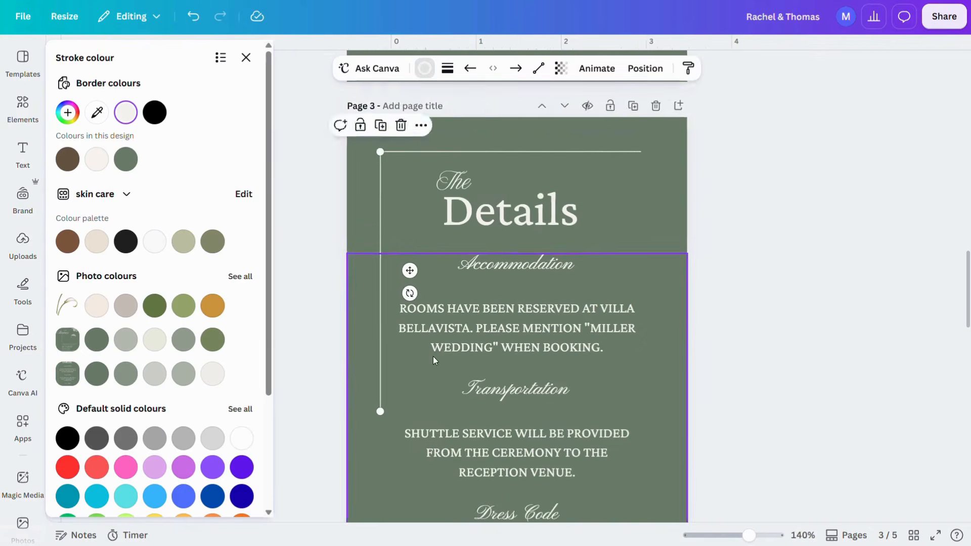
pyautogui.scroll(-2, 433, 356)
pyautogui.moveTo(380, 336); pyautogui.dragTo(380, 520)
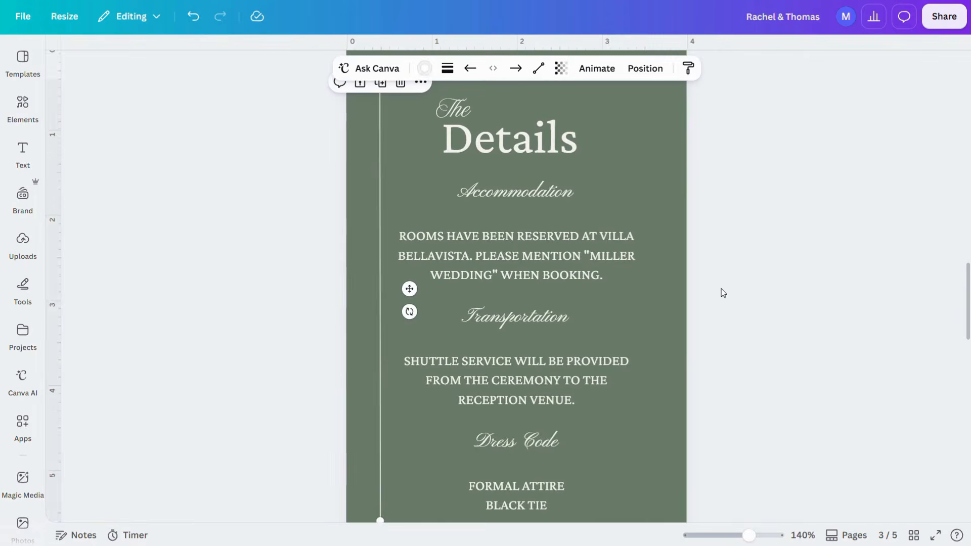
pyautogui.scroll(-2, 723, 293)
pyautogui.click(723, 293)
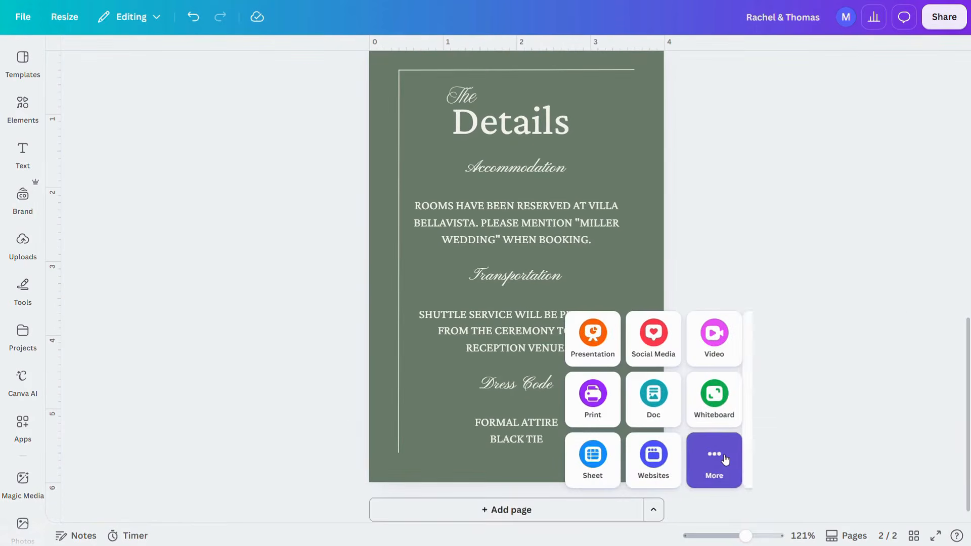
# Add a custom-size page 5 in wide by 3.5 in high and paste the framed "Kindly RSVP by 21.12.2026" card content onto it.
pyautogui.click(722, 457)
pyautogui.click(702, 411)
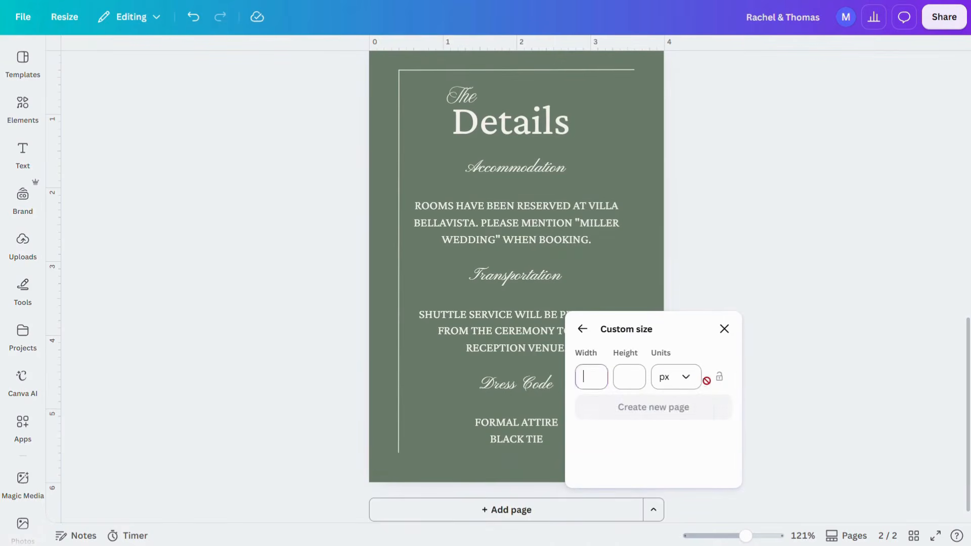
pyautogui.click(686, 377)
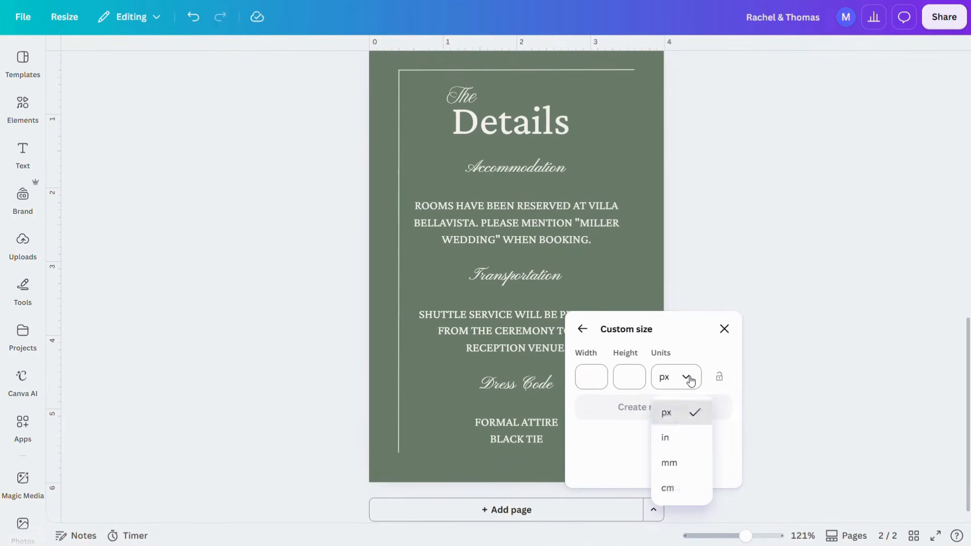
pyautogui.click(679, 441)
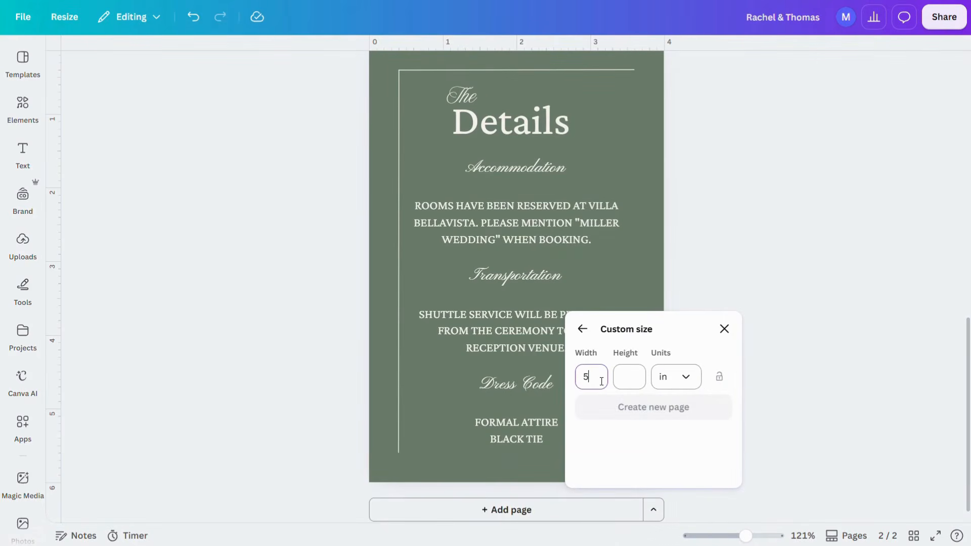
pyautogui.click(630, 385)
pyautogui.write('3.5')
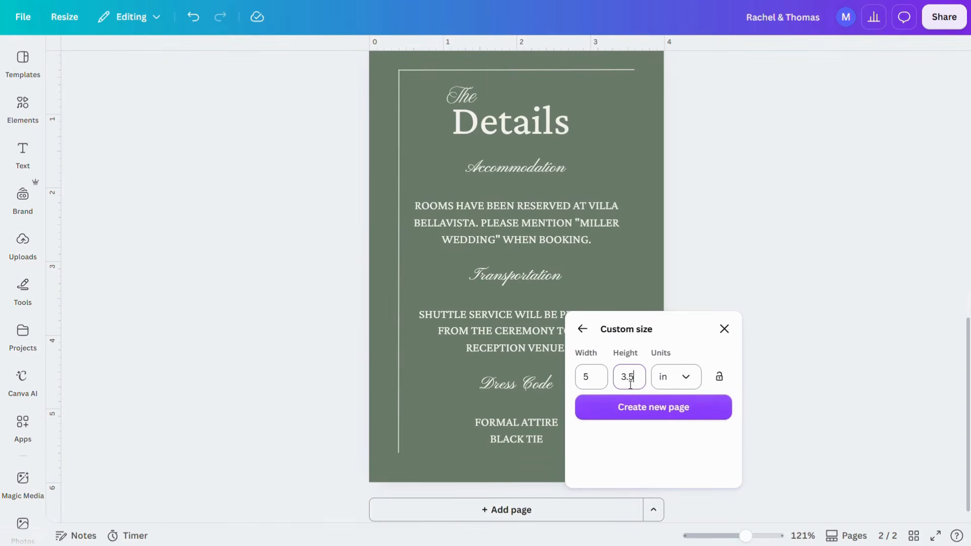
pyautogui.click(641, 408)
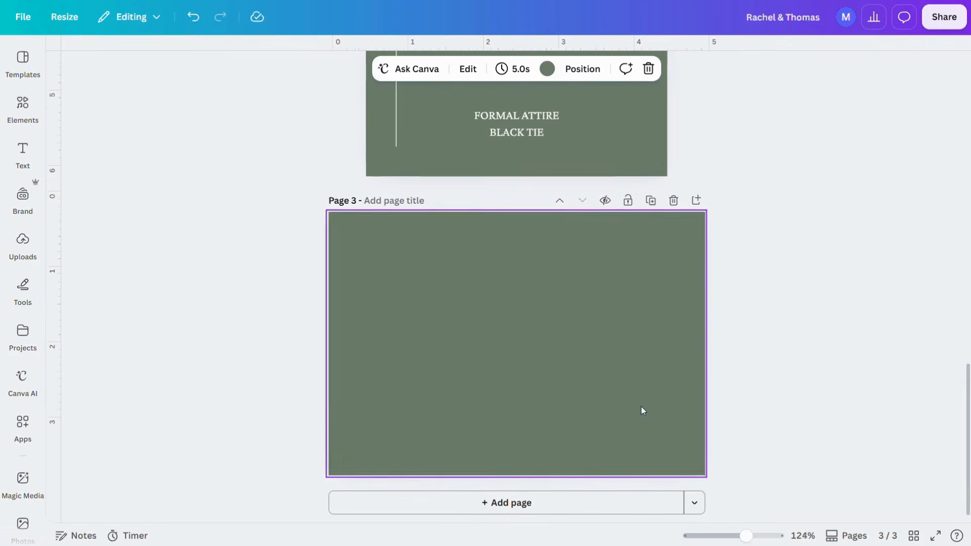
pyautogui.hotkey('ctrl', 'v')
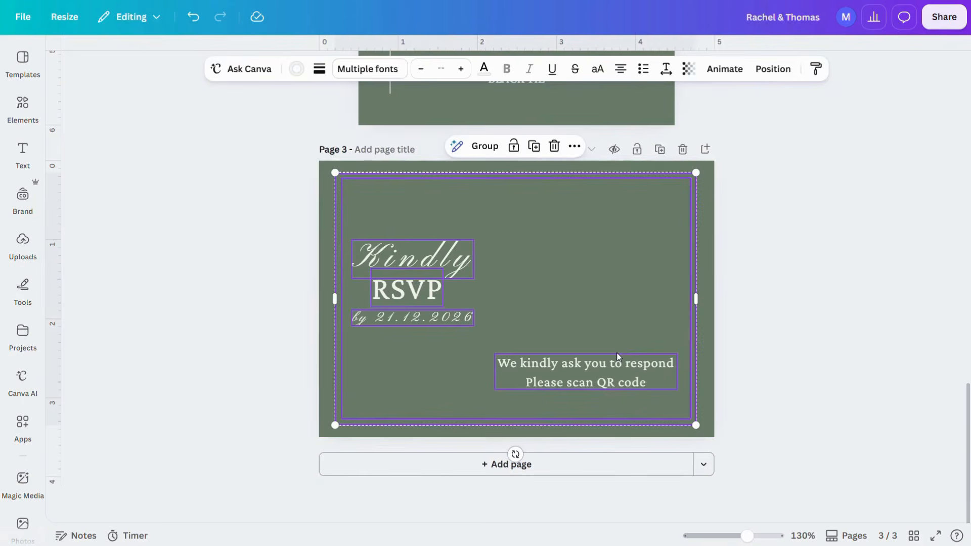
pyautogui.click(625, 276)
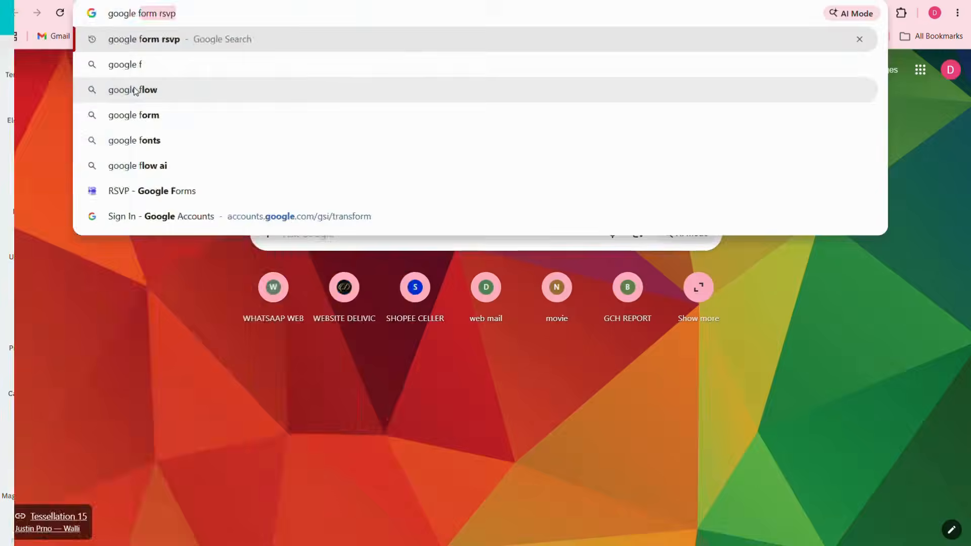
# Search Google for "google form rsvp", go to Google Forms and create a form from the RSVP template.
pyautogui.press('Return')
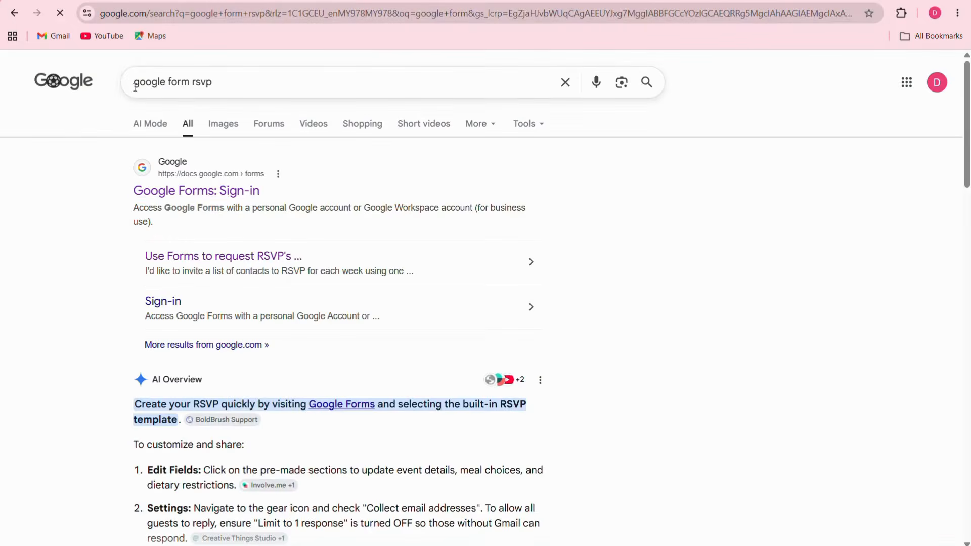
pyautogui.click(195, 200)
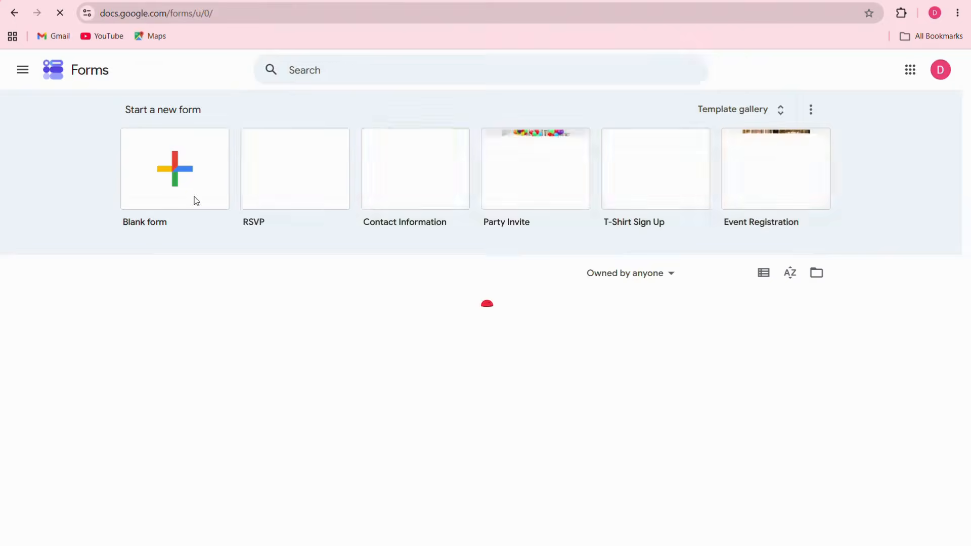
pyautogui.click(302, 190)
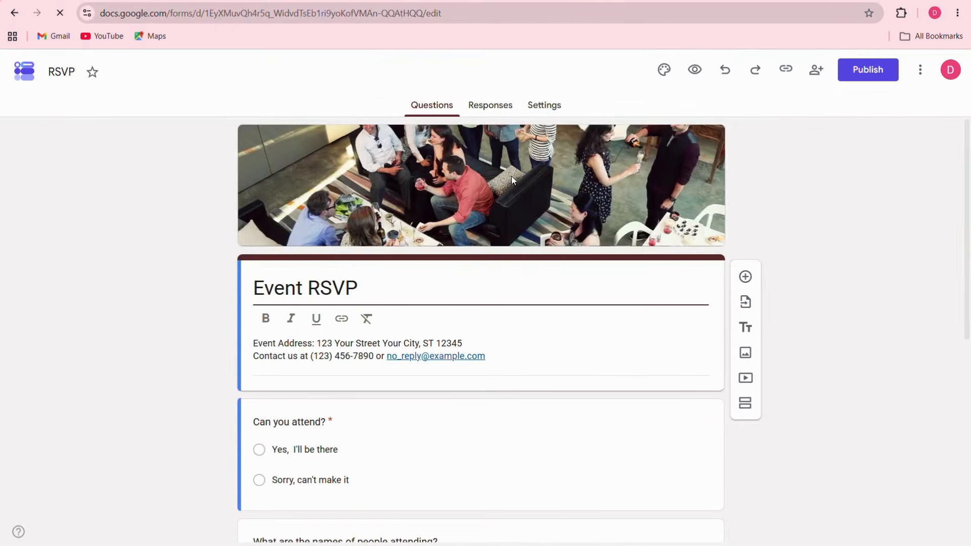
# Replace the form's header image with the champagne glasses picture from the Wedding themes.
pyautogui.click(511, 177)
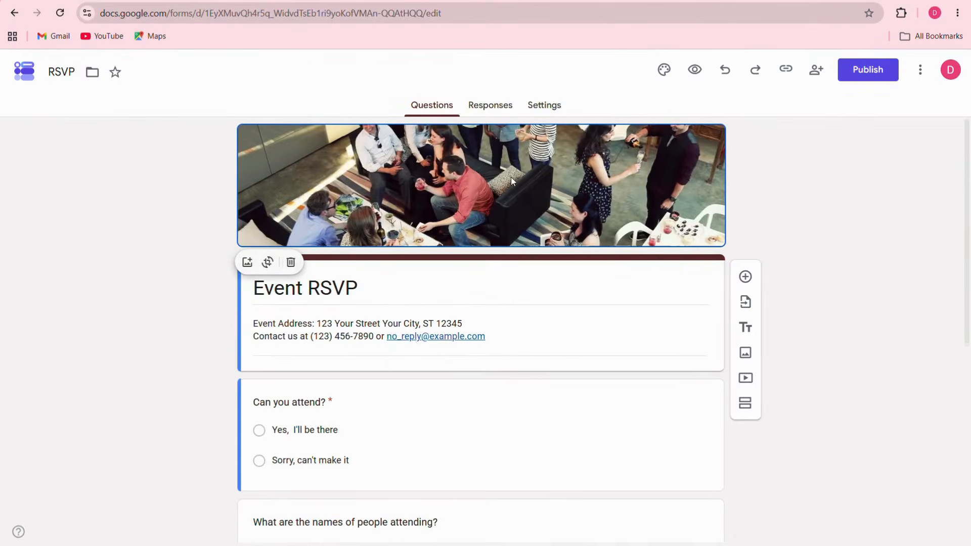
pyautogui.click(268, 262)
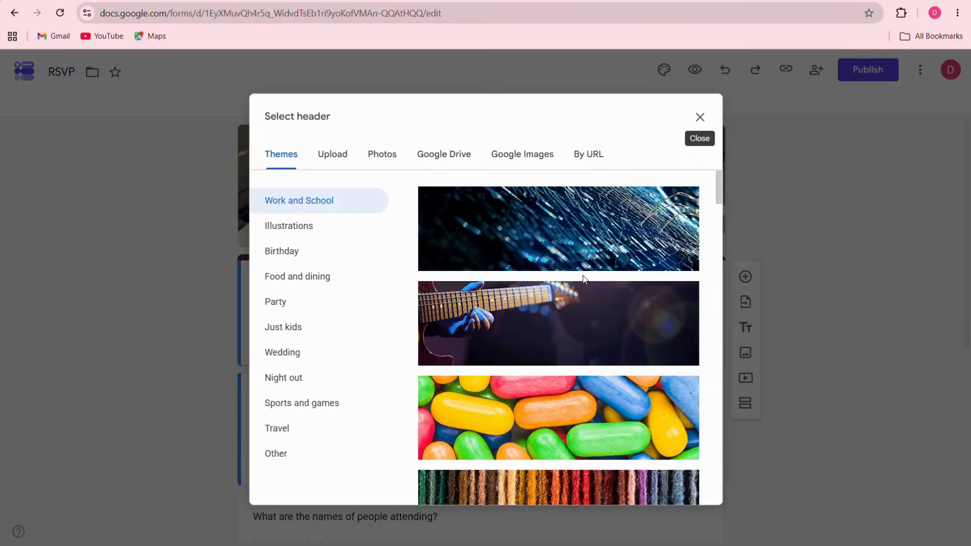
pyautogui.click(309, 356)
pyautogui.scroll(-1, 529, 333)
pyautogui.scroll(1, 529, 333)
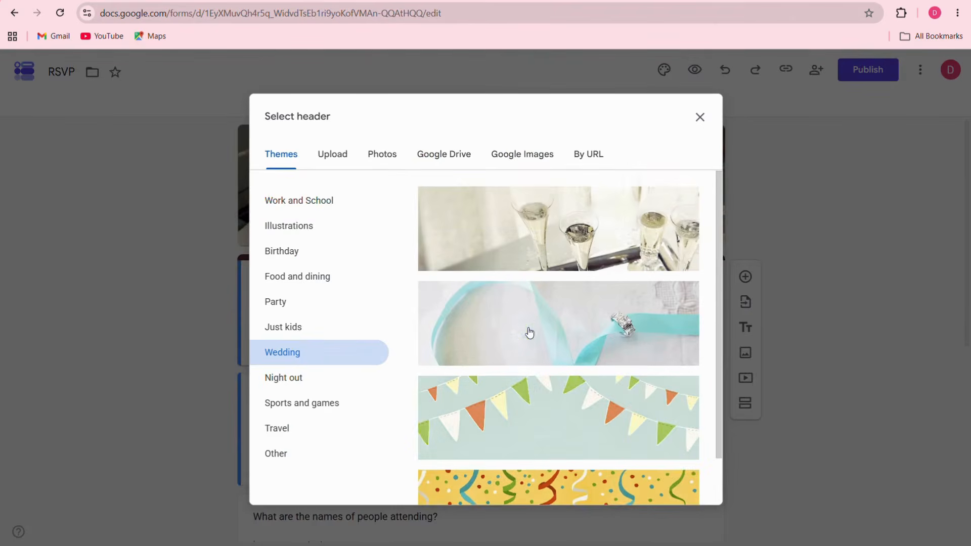
pyautogui.click(541, 243)
pyautogui.click(687, 489)
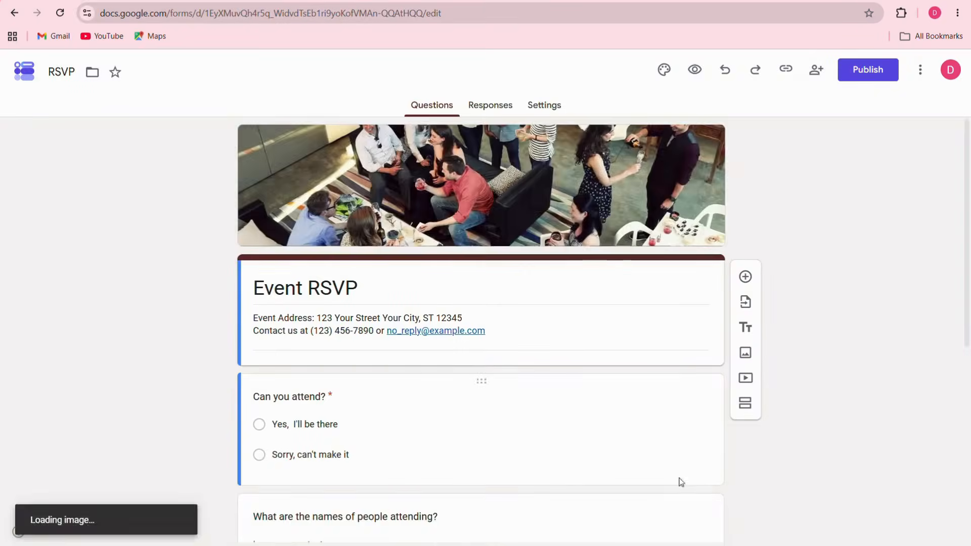
# Replace "Event" in the form title with the couple's names followed by "Wedding".
pyautogui.scroll(-1, 567, 346)
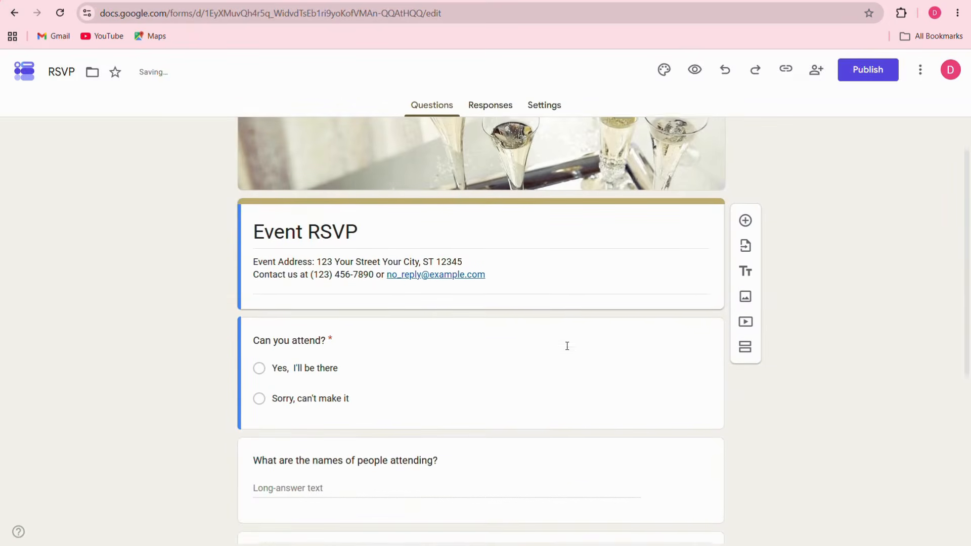
pyautogui.moveTo(306, 227); pyautogui.dragTo(226, 230)
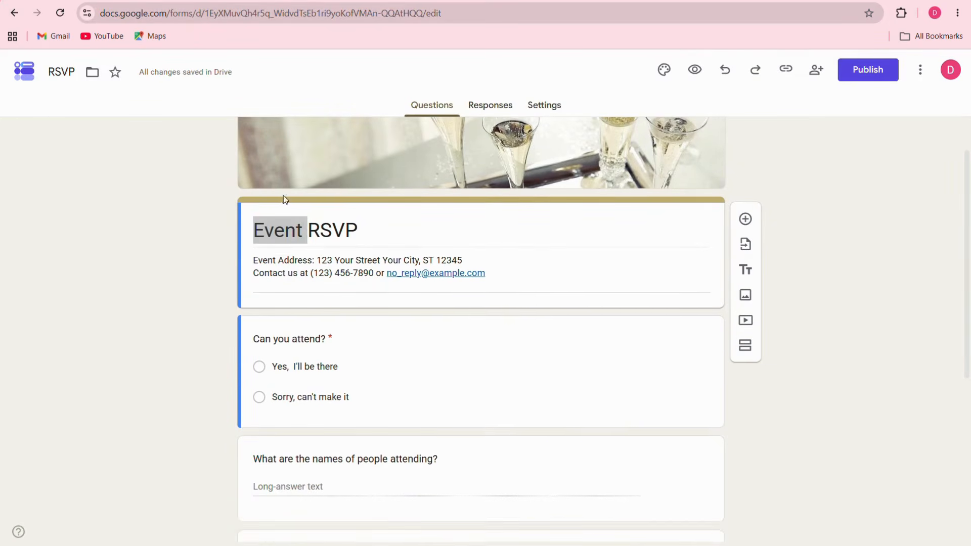
pyautogui.write('Rachel & Thomas')
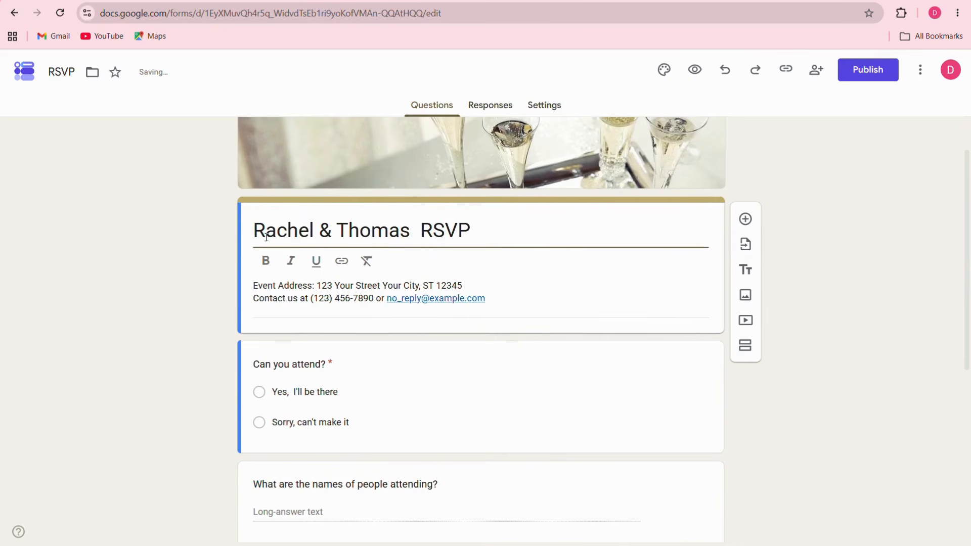
pyautogui.write('Weddi')
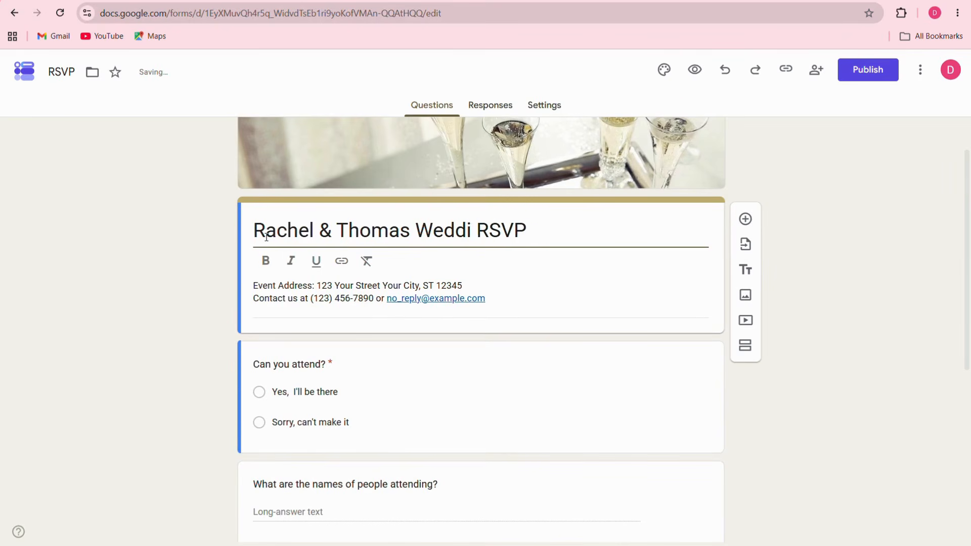
pyautogui.write('ng')
# Replace the form's placeholder address and contact details with the St Patrick's Cathedral address, linked to the venue's Google share link.
pyautogui.scroll(-1, 404, 302)
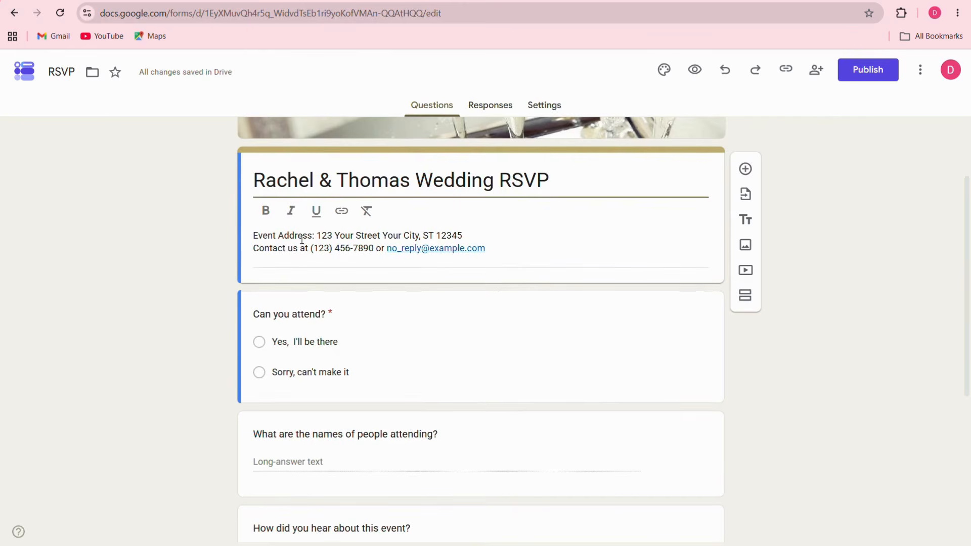
pyautogui.moveTo(317, 235); pyautogui.dragTo(331, 284)
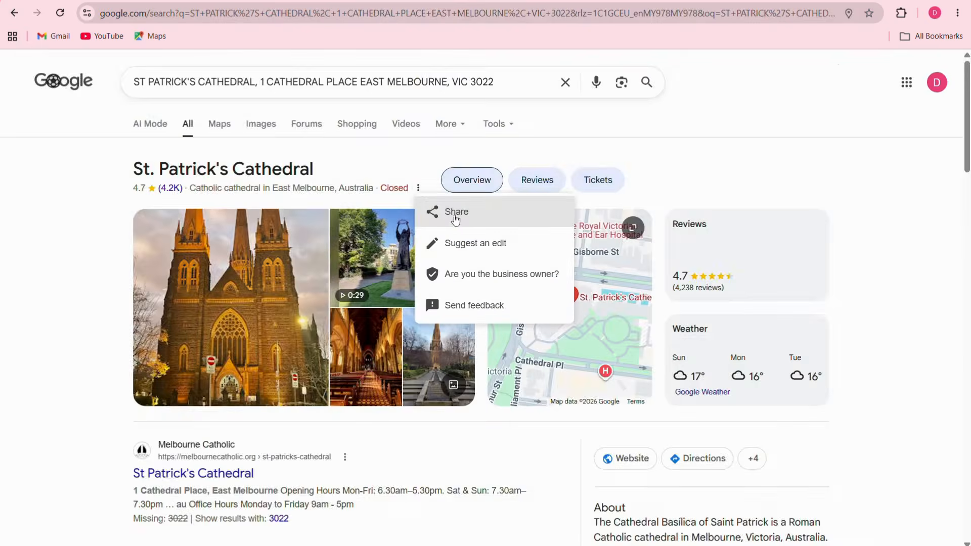
pyautogui.click(456, 219)
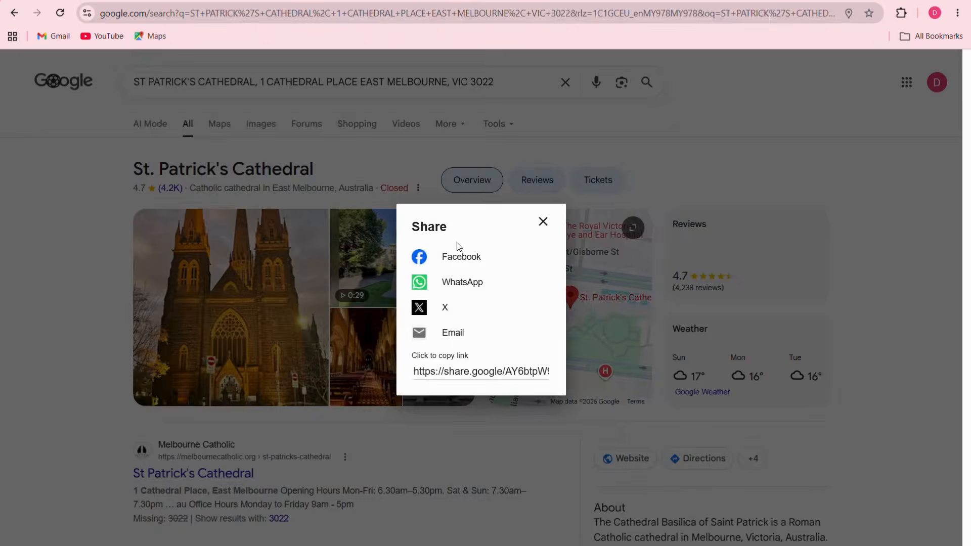
pyautogui.click(477, 372)
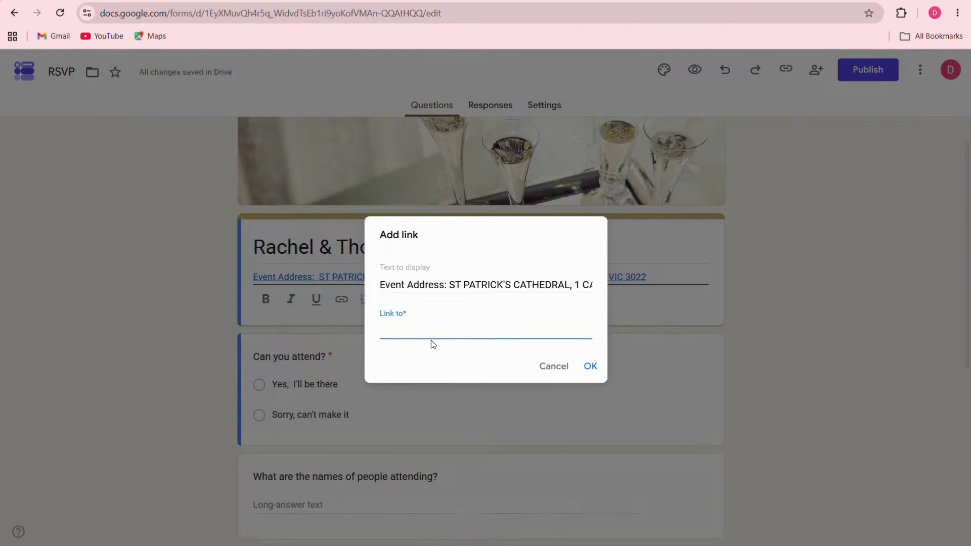
pyautogui.hotkey('ctrl', 'v')
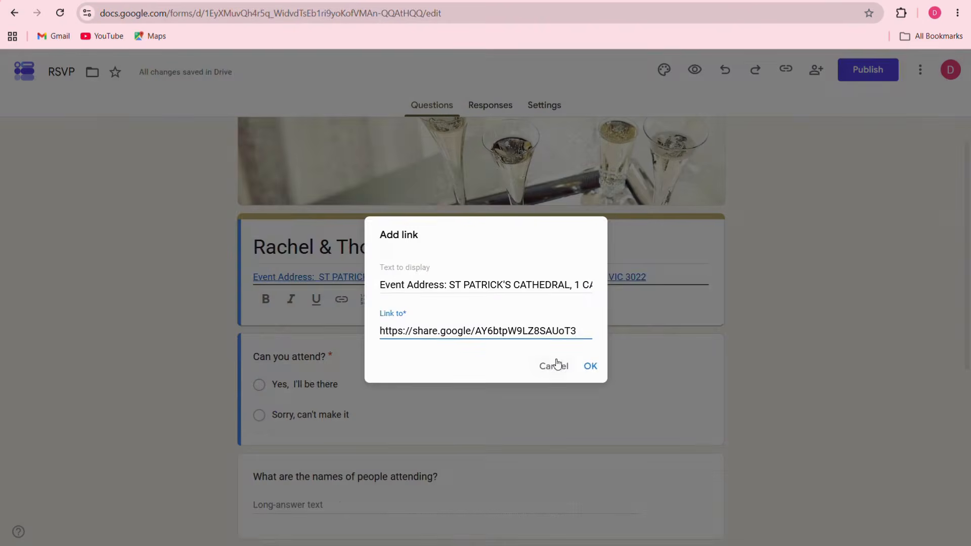
pyautogui.click(586, 365)
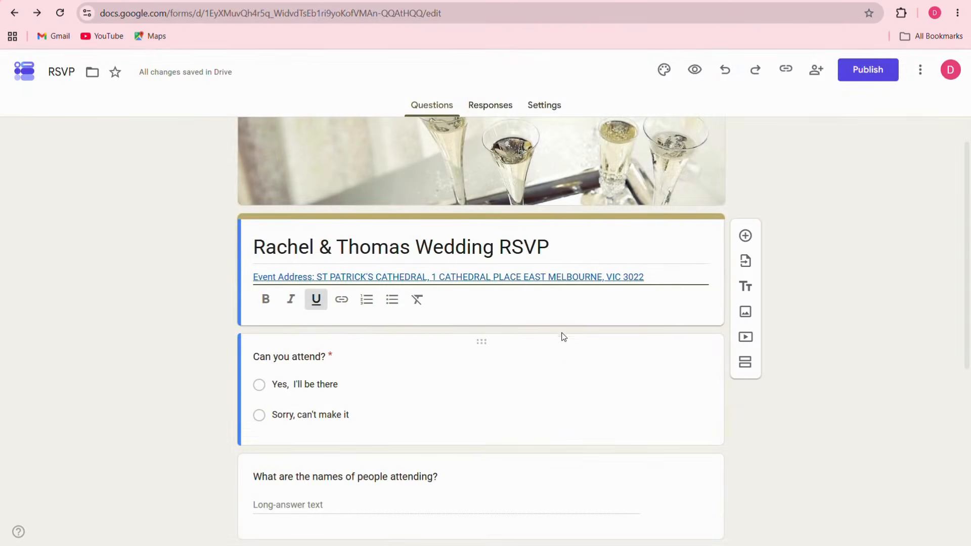
# Review the RSVP form's questions and remove the "How did you hear about this event?" question.
pyautogui.scroll(-2, 560, 335)
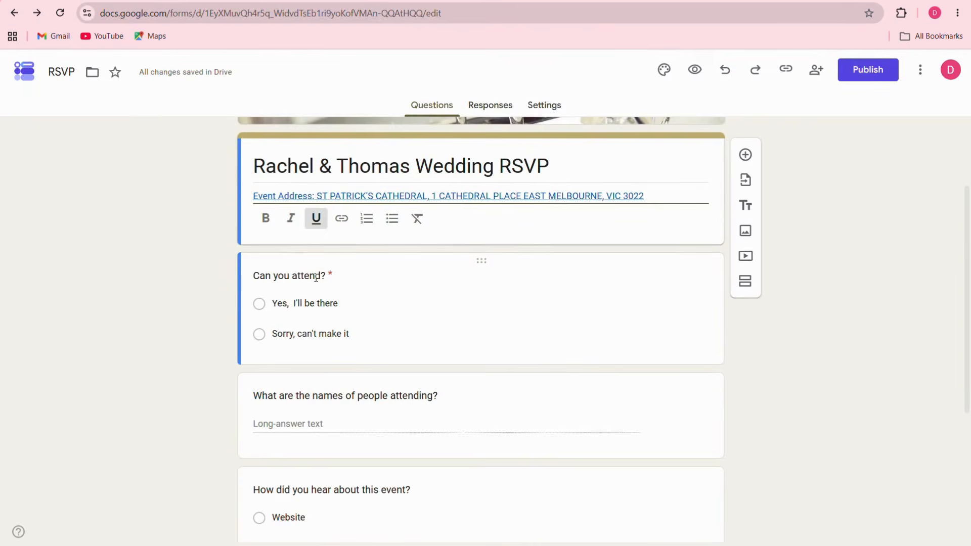
pyautogui.click(316, 277)
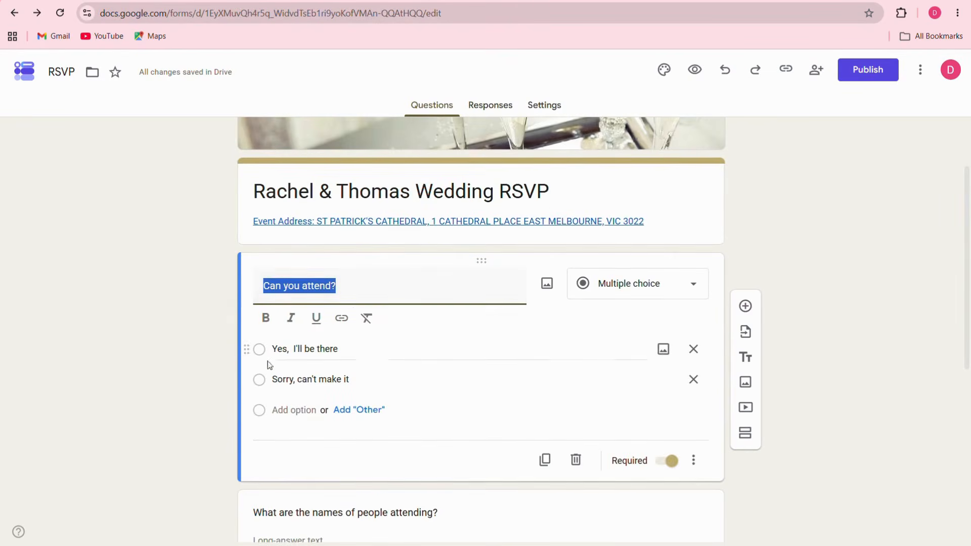
pyautogui.scroll(-3, 335, 396)
pyautogui.scroll(5, 353, 366)
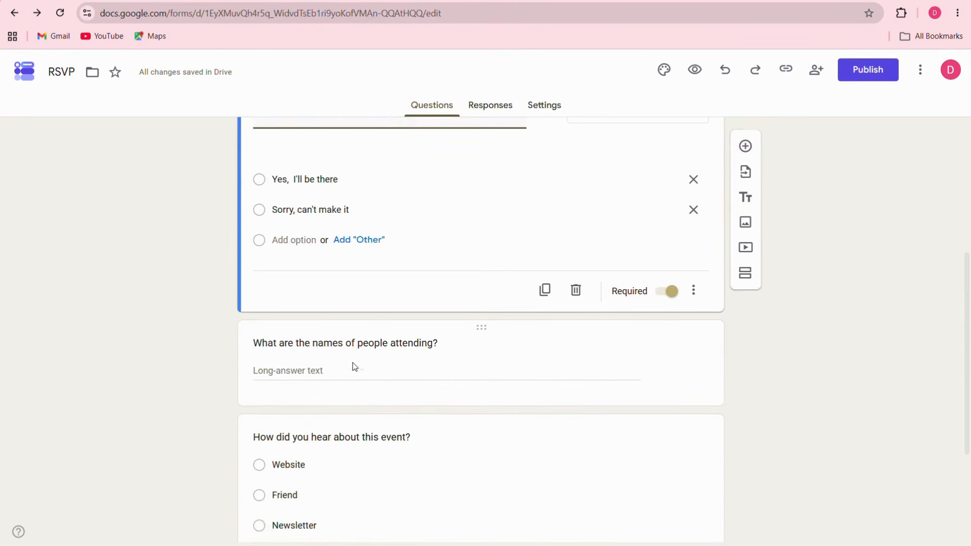
# Publish the form for anyone with the link and copy its responder link.
pyautogui.click(847, 71)
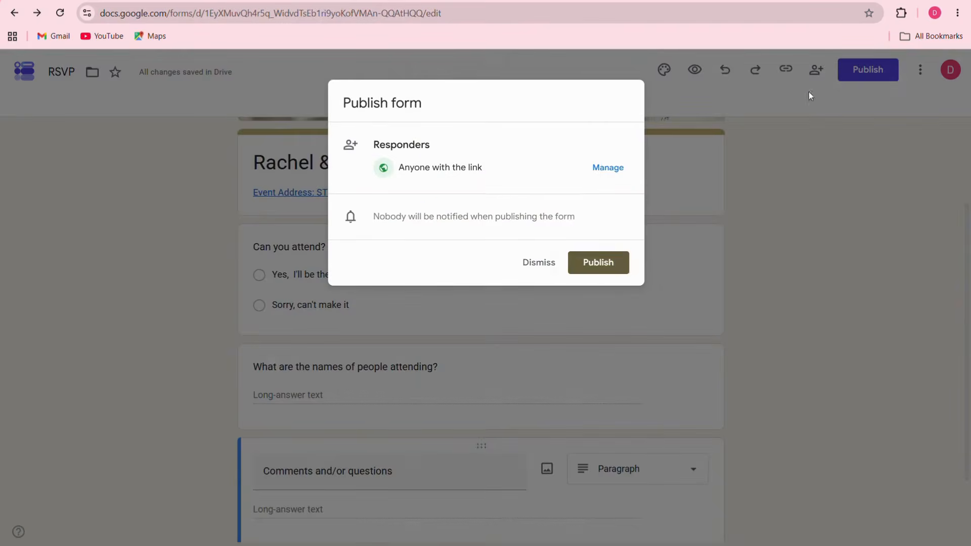
pyautogui.click(577, 269)
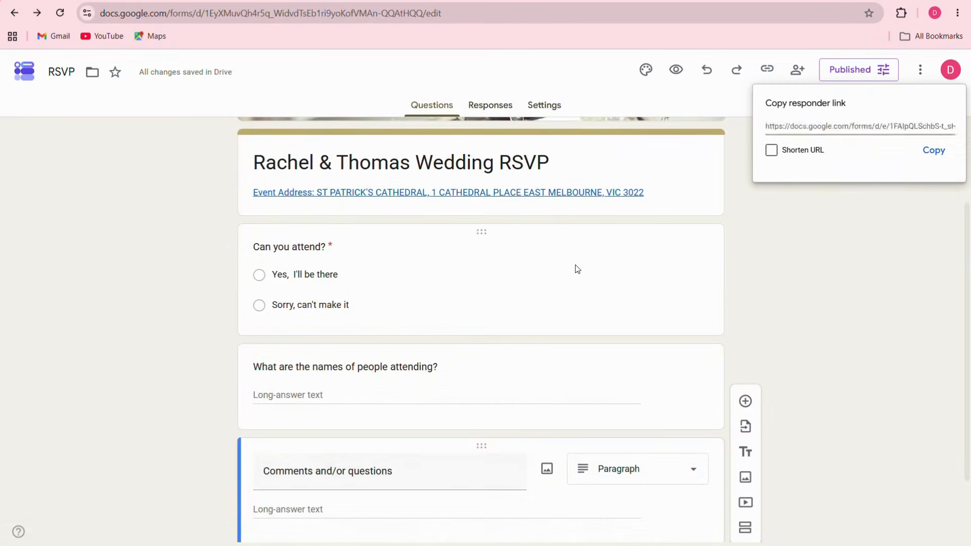
pyautogui.click(862, 126)
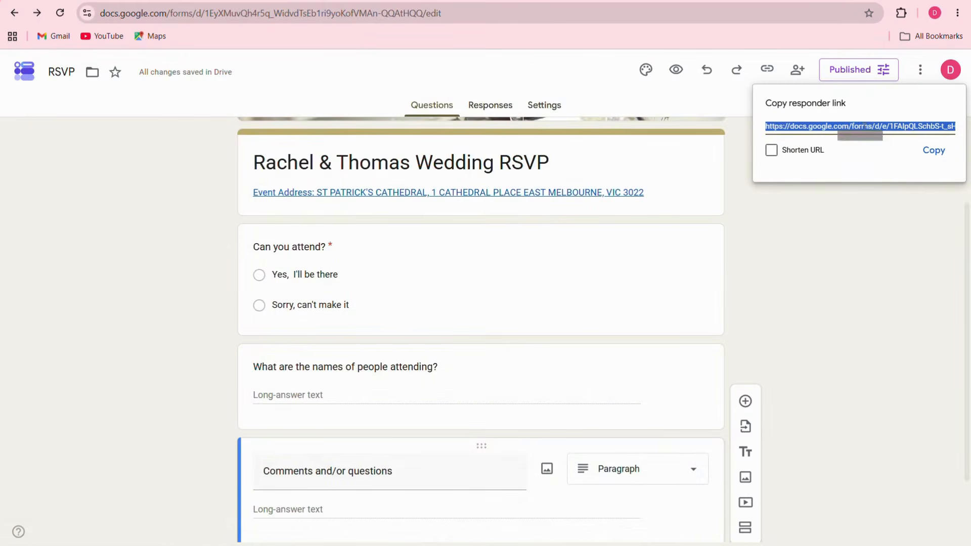
pyautogui.click(930, 149)
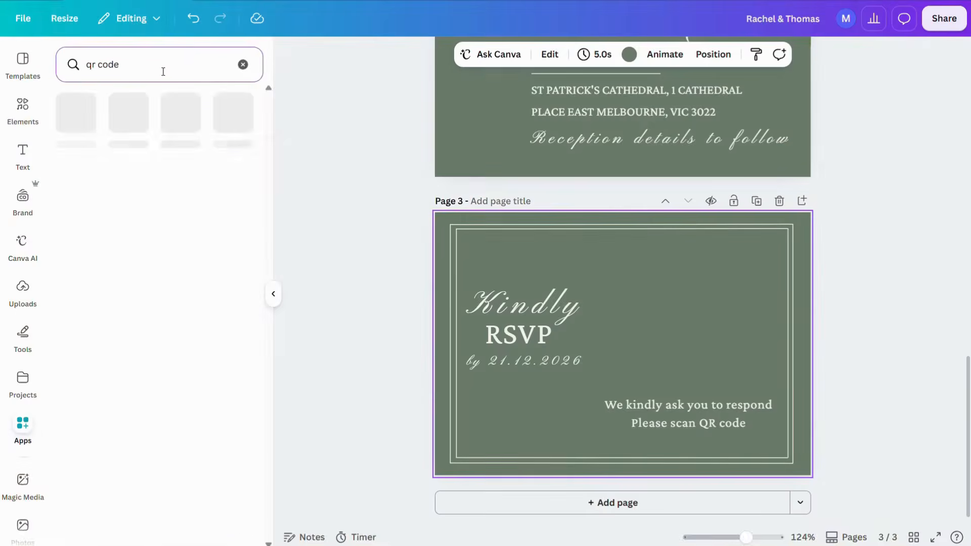
# Switch to Canva, open the QR code app for the RSVP card and enter the copied form link as its URL.
pyautogui.click(76, 112)
pyautogui.click(122, 156)
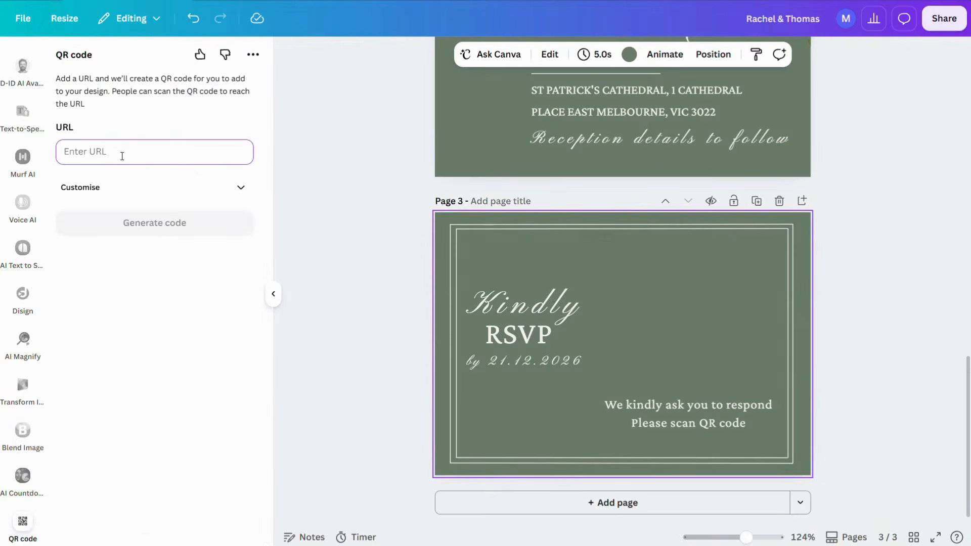
pyautogui.hotkey('ctrl', 'v')
# Generate the QR code with a pale pink foreground and #6B7C6B background, and place it above the "We kindly ask you to respond" text.
pyautogui.click(240, 188)
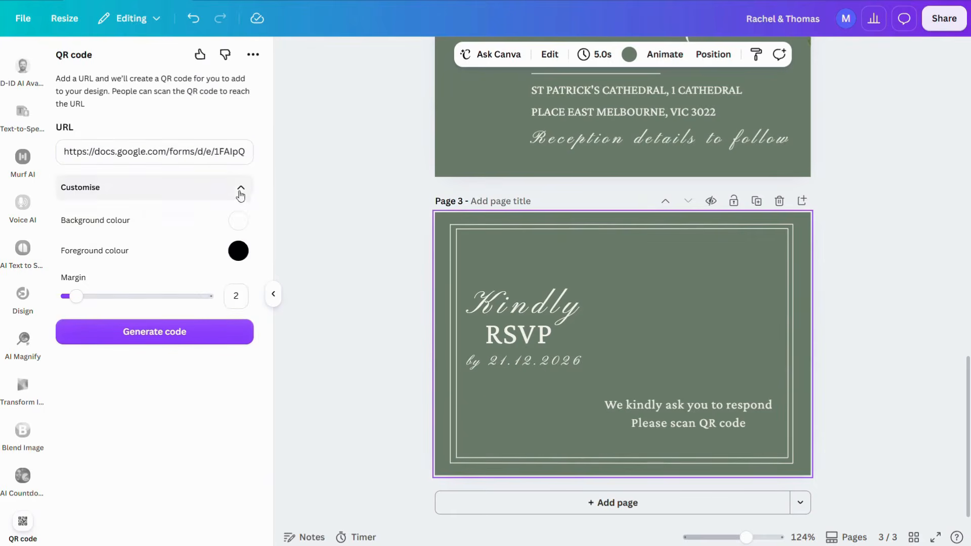
pyautogui.click(238, 251)
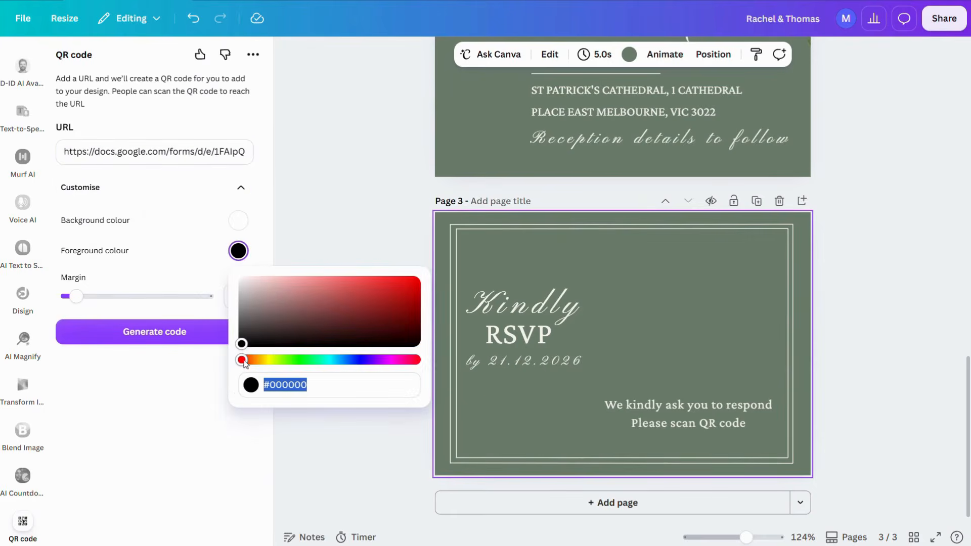
pyautogui.moveTo(243, 344); pyautogui.dragTo(253, 277)
pyautogui.click(238, 220)
pyautogui.hotkey('ctrl', 'v')
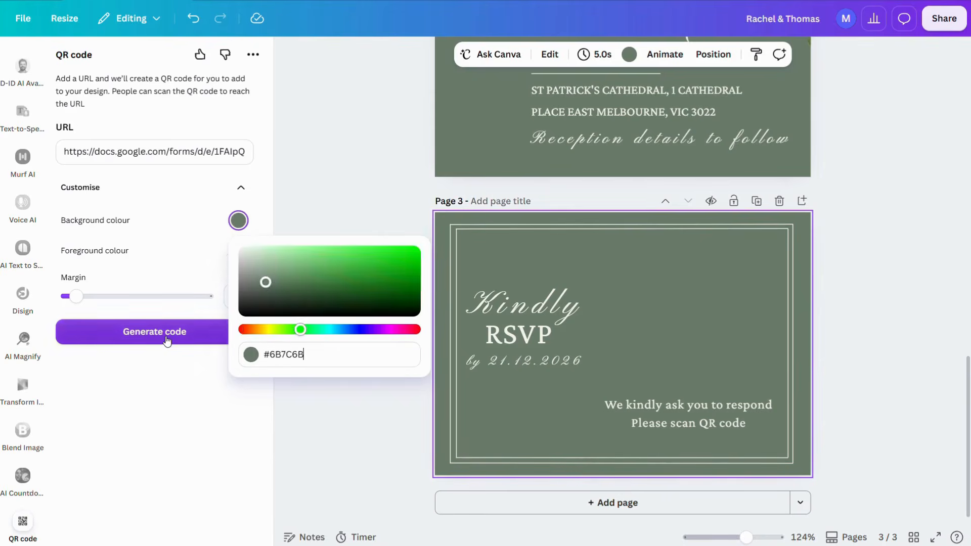
pyautogui.click(167, 341)
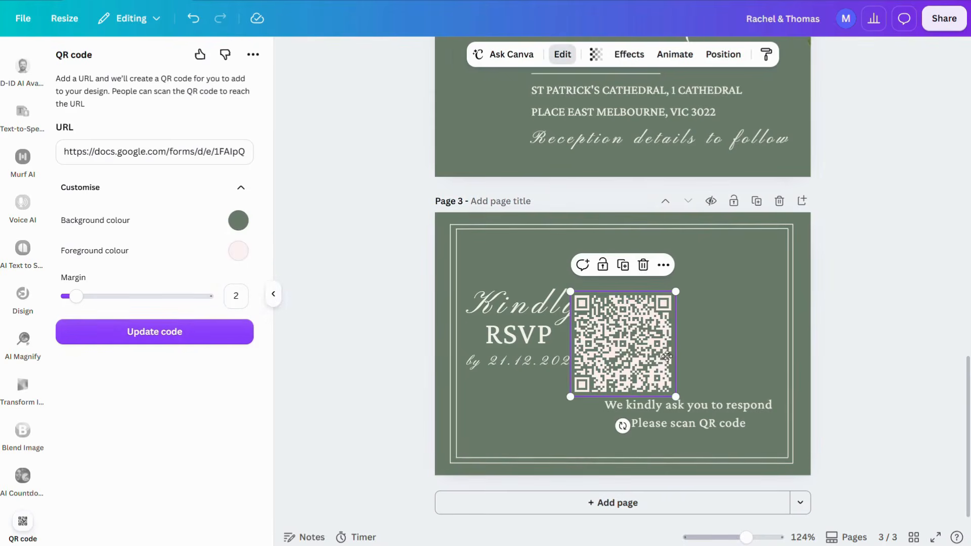
pyautogui.moveTo(663, 355); pyautogui.dragTo(717, 341)
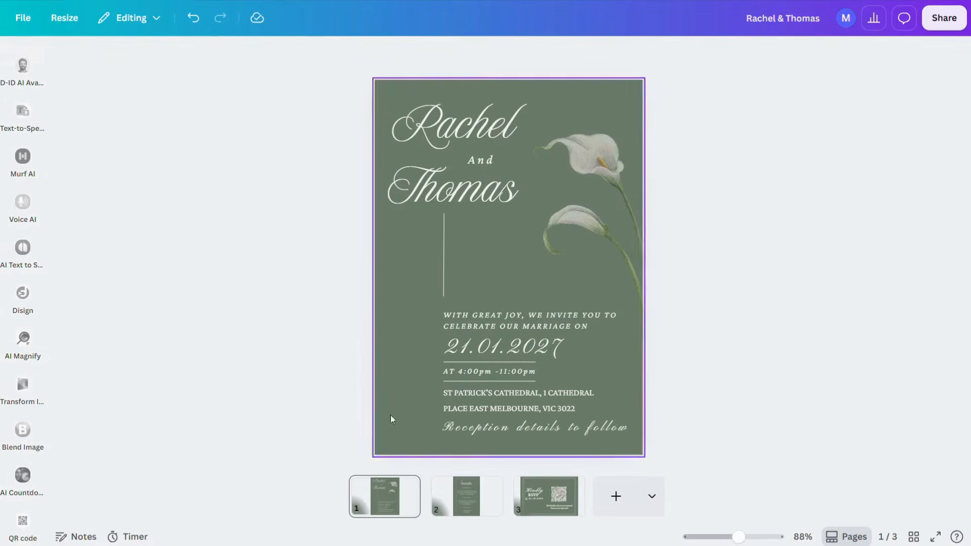
# Check the details and RSVP pages, and create and copy a template link for the design.
pyautogui.click(463, 500)
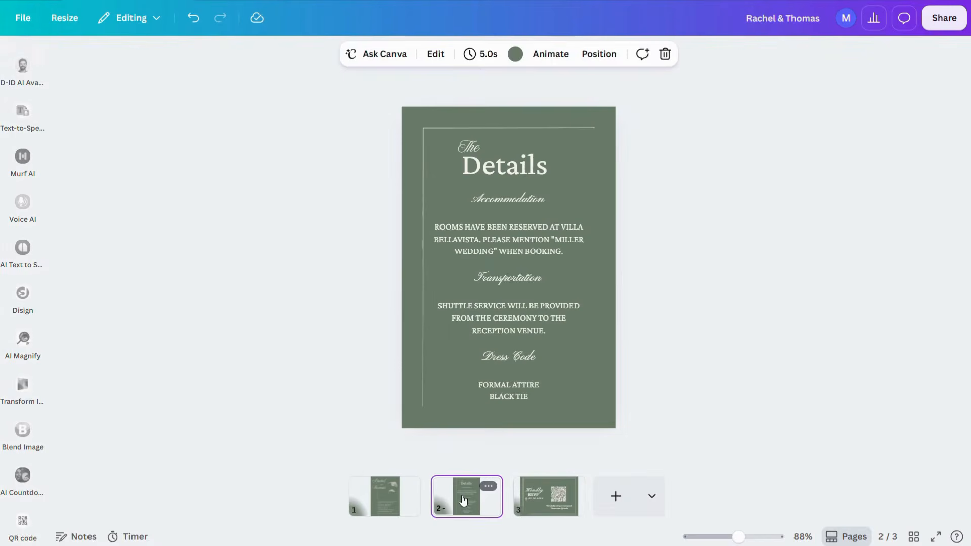
pyautogui.scroll(3, 652, 393)
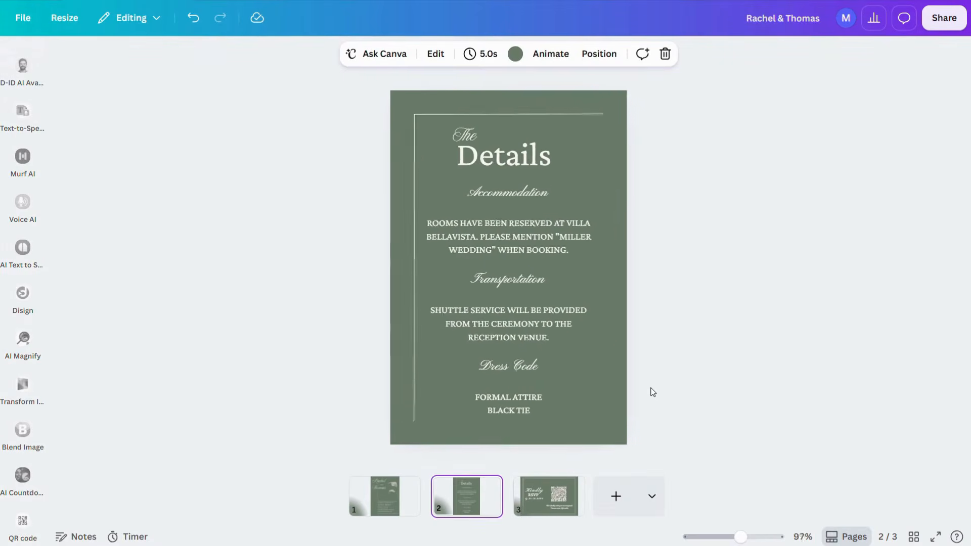
pyautogui.click(546, 491)
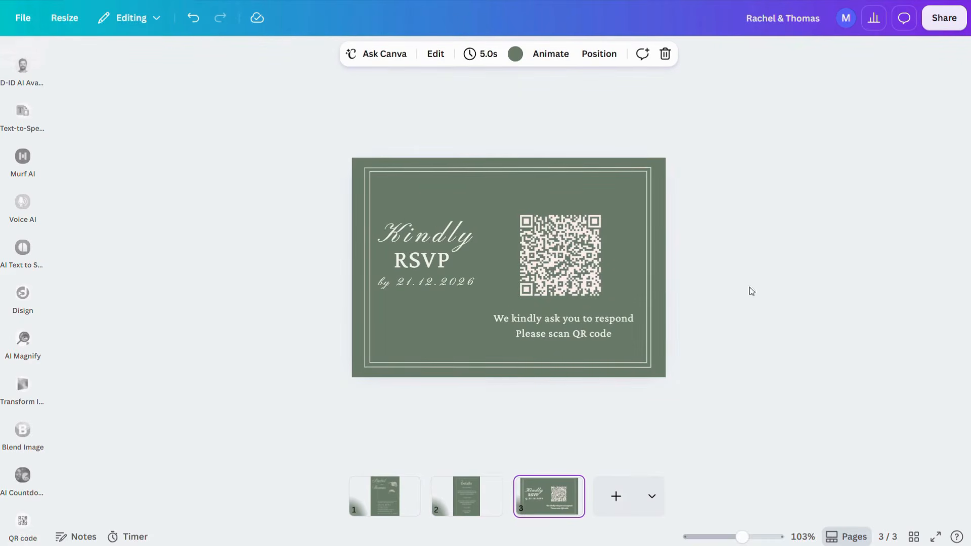
pyautogui.click(937, 25)
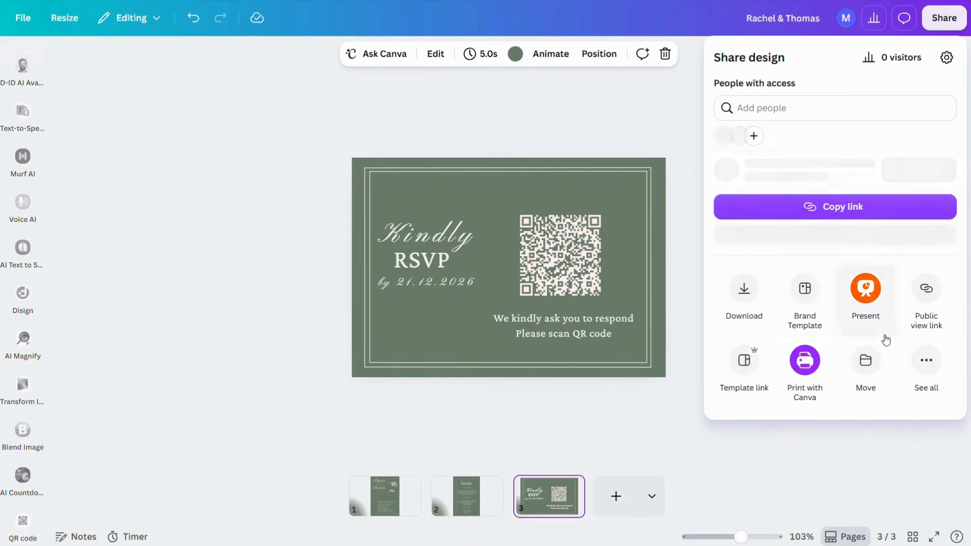
pyautogui.click(753, 419)
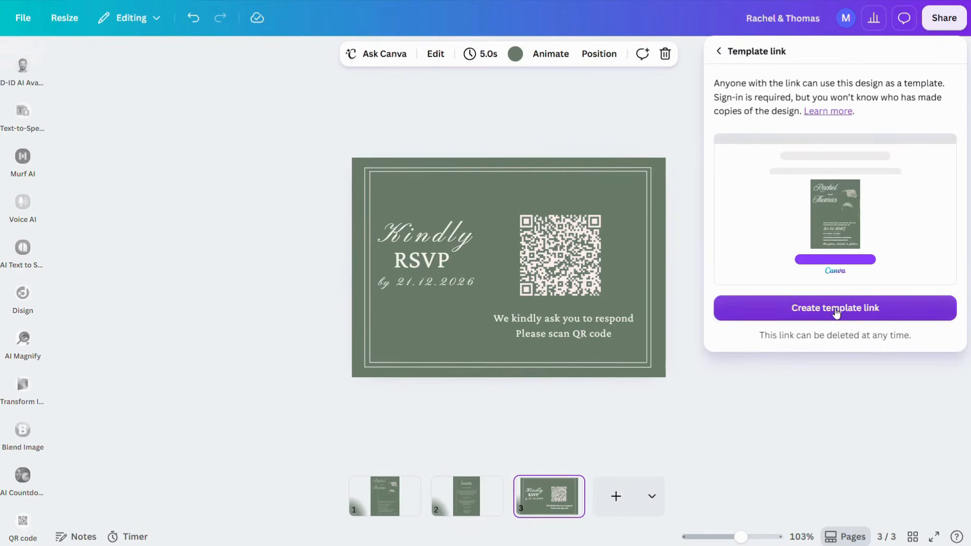
pyautogui.click(836, 313)
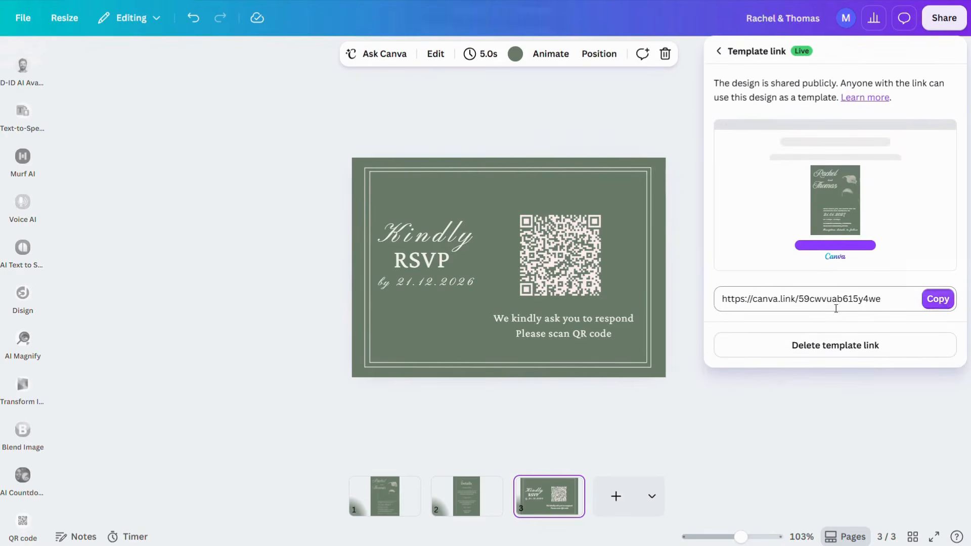
pyautogui.click(940, 302)
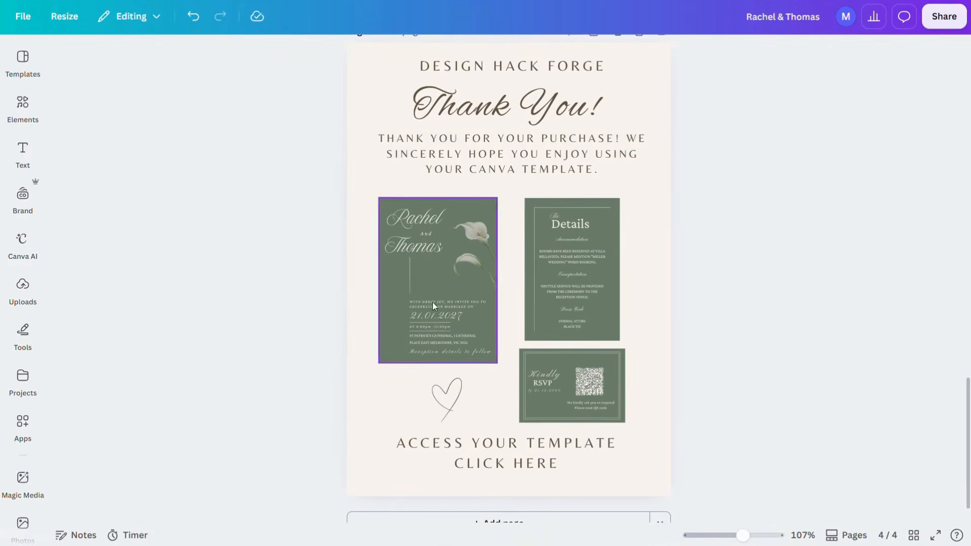
# Link the "CLICK HERE" text on the thank-you page to the copied template link.
pyautogui.scroll(5, 432, 302)
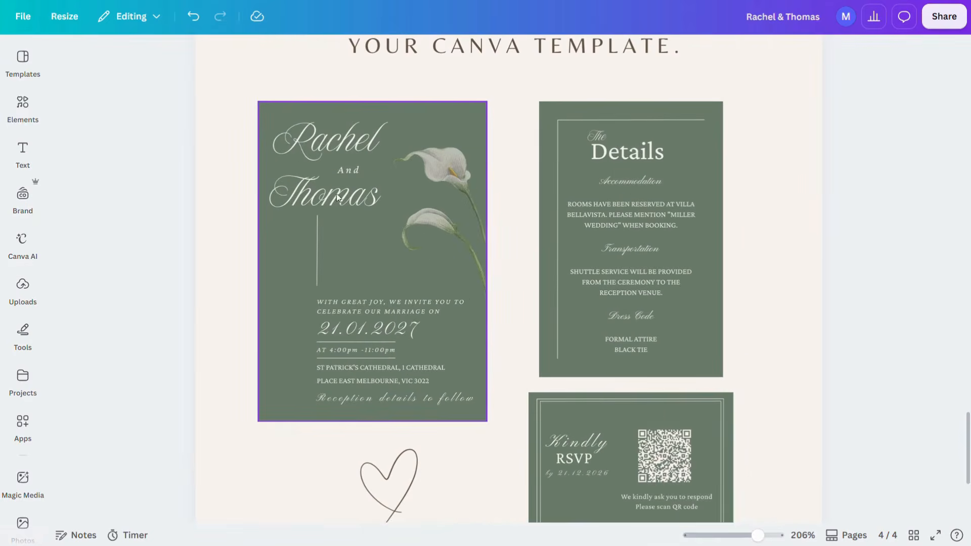
pyautogui.scroll(-1, 752, 372)
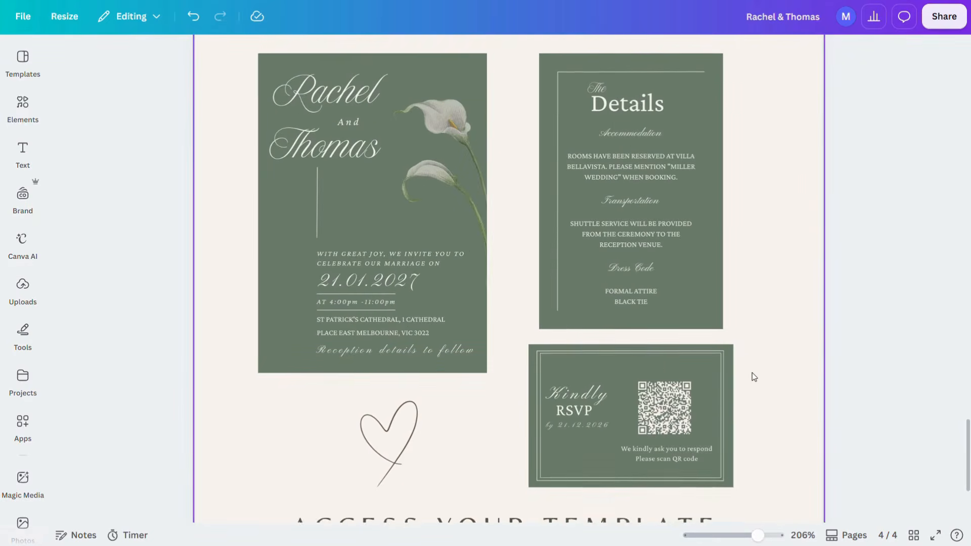
pyautogui.scroll(-5, 751, 372)
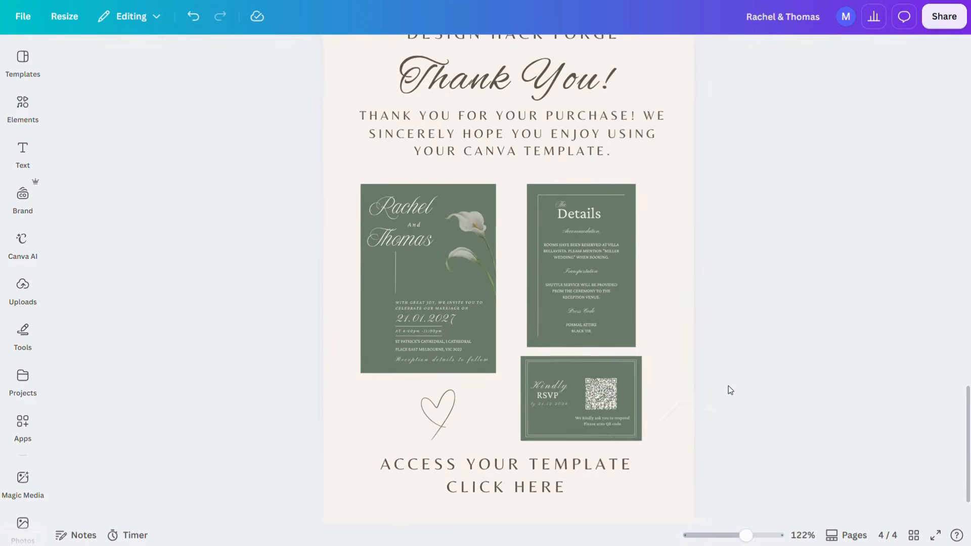
pyautogui.click(501, 494)
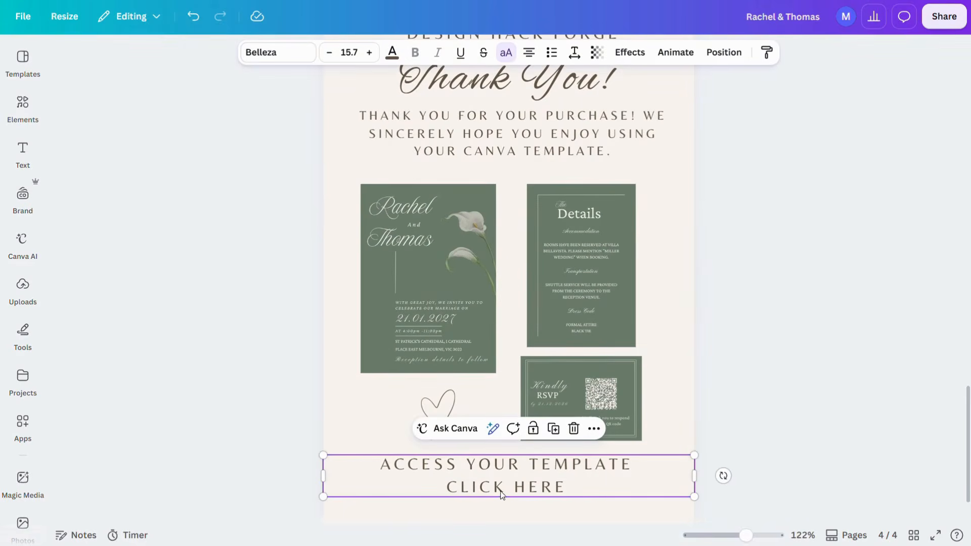
pyautogui.tripleClick(498, 487)
pyautogui.rightClick(499, 488)
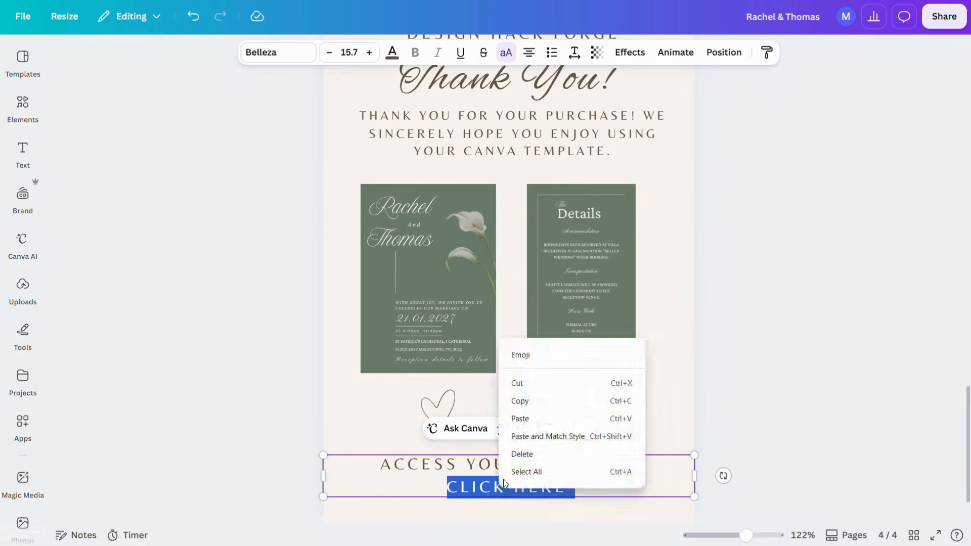
pyautogui.press('Escape')
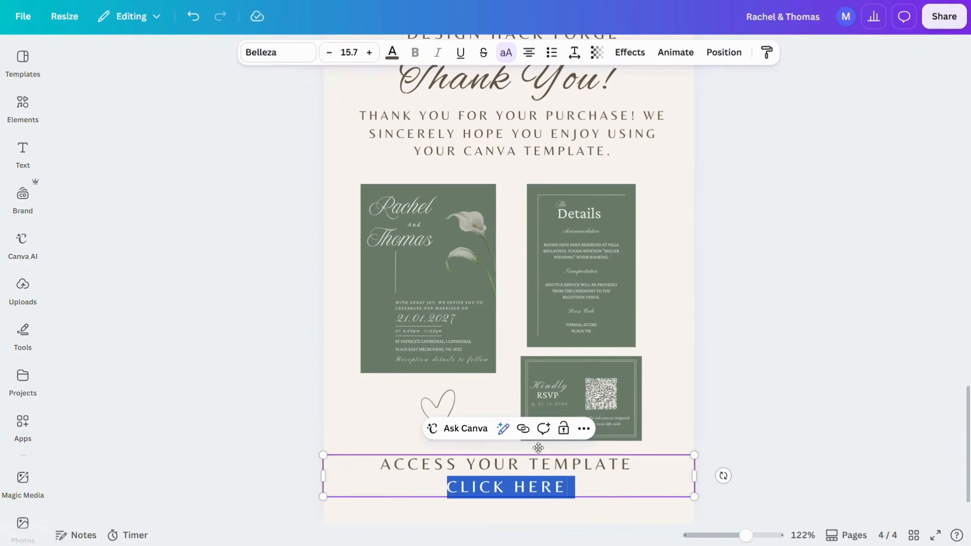
pyautogui.click(581, 429)
pyautogui.click(628, 325)
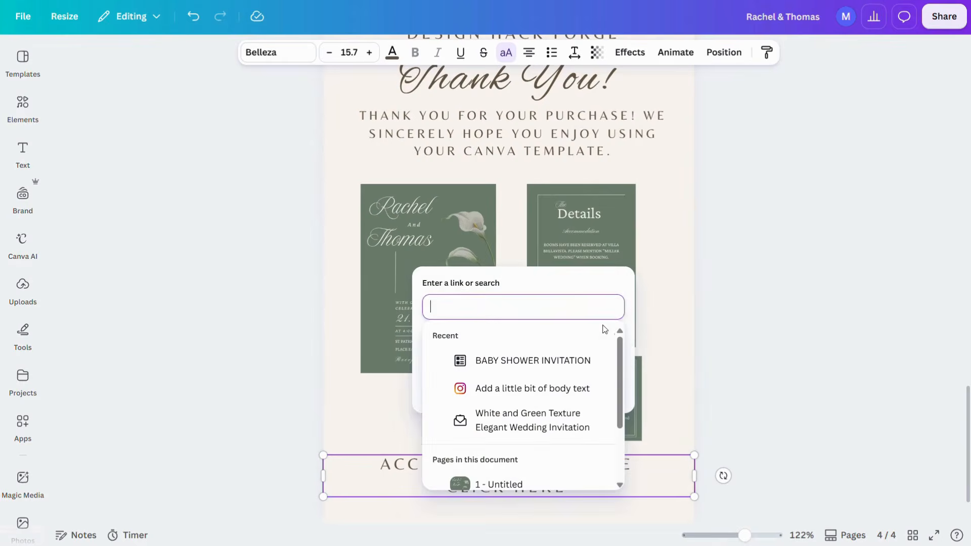
pyautogui.hotkey('ctrl', 'v')
pyautogui.click(597, 390)
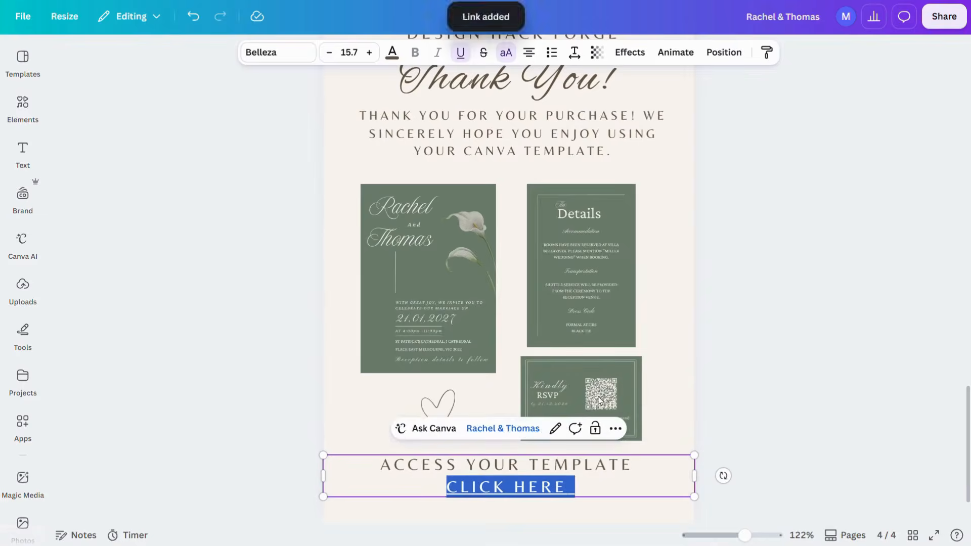
pyautogui.click(758, 393)
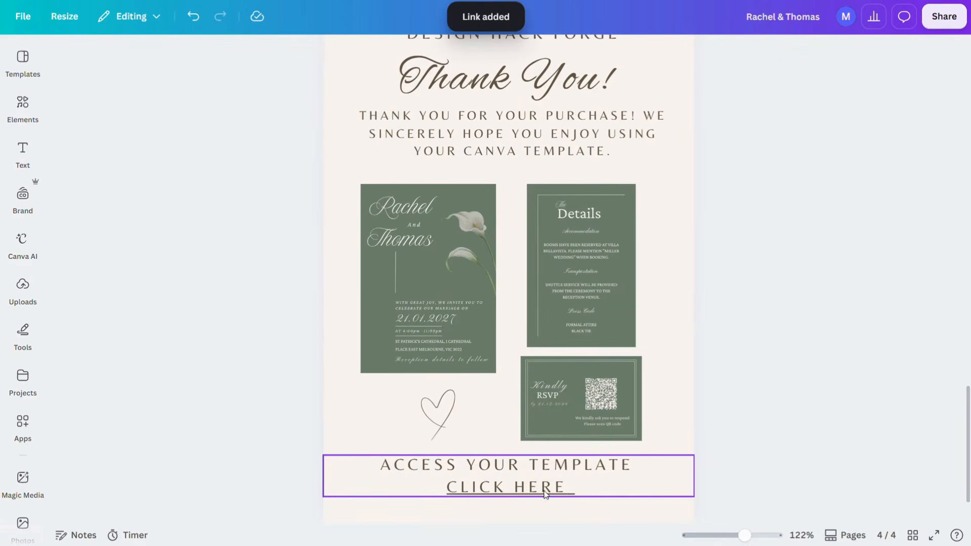
pyautogui.hotkey('ctrl', 'alt', '0')
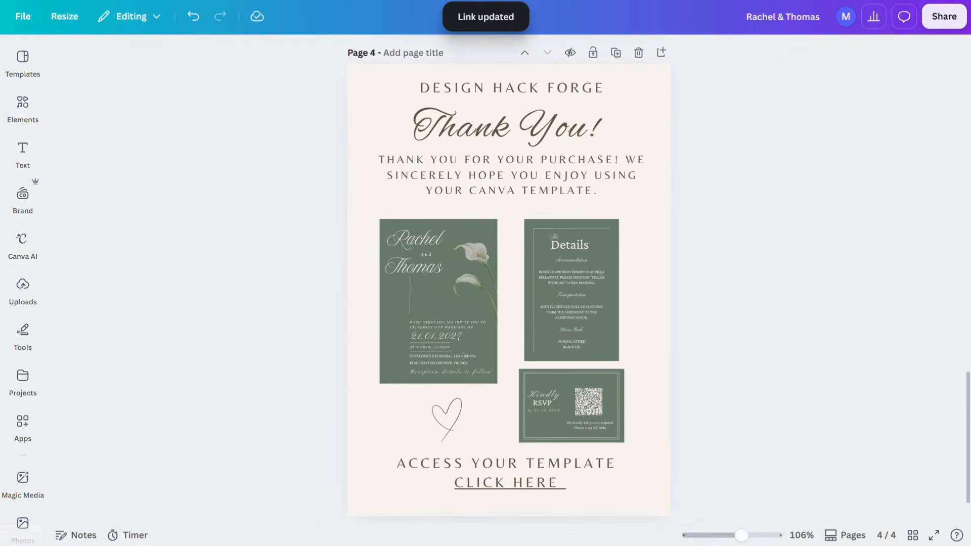
# Download only the thank-you page (page 4) as a PDF with the Digital preset.
pyautogui.click(950, 20)
pyautogui.click(742, 315)
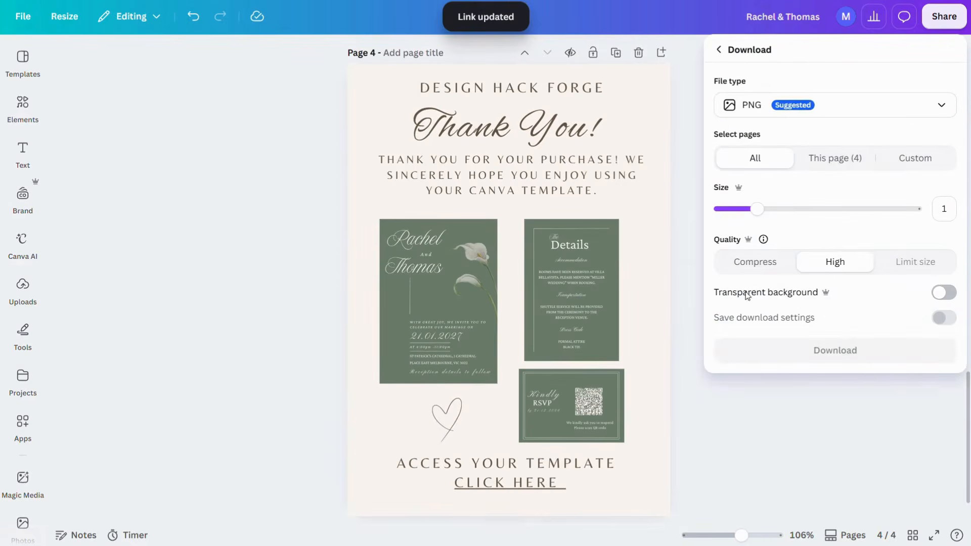
pyautogui.click(922, 107)
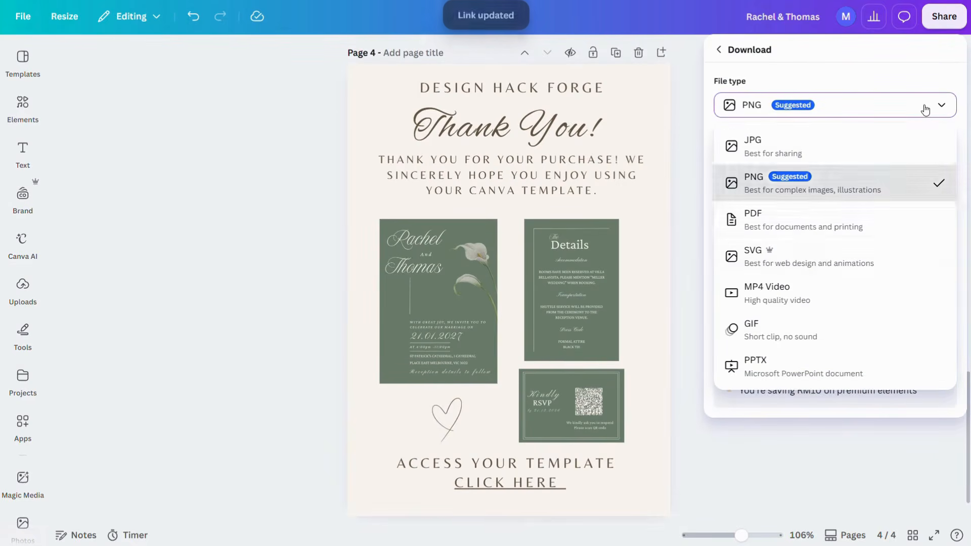
pyautogui.click(806, 231)
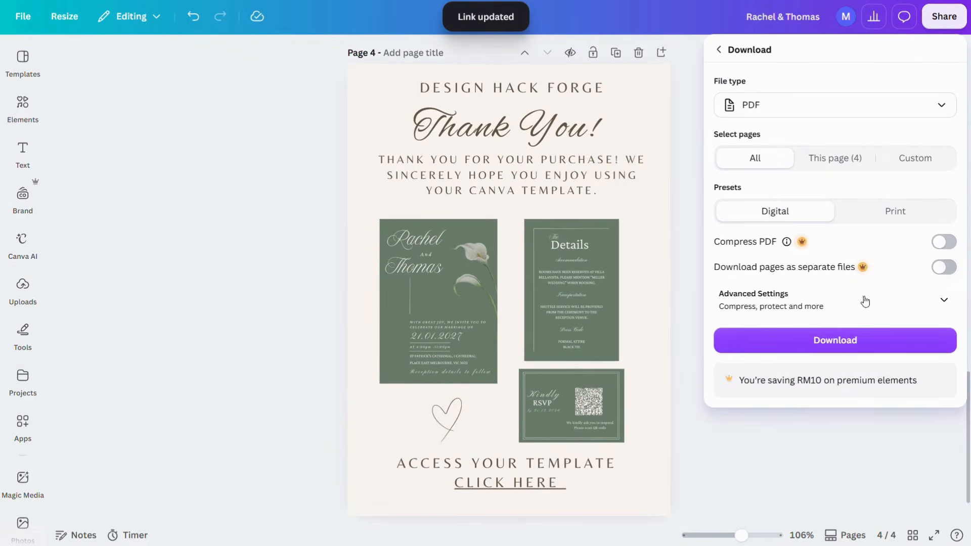
pyautogui.click(855, 159)
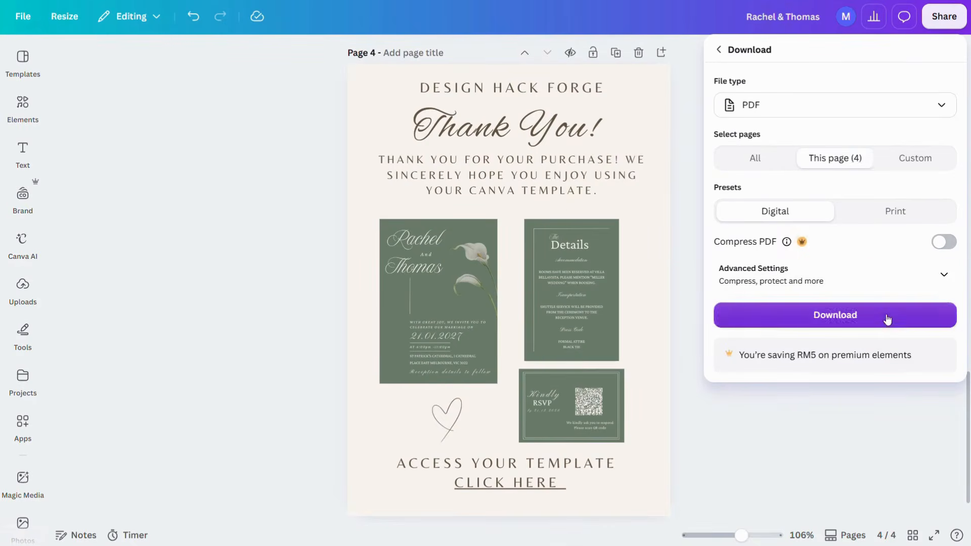
pyautogui.click(887, 319)
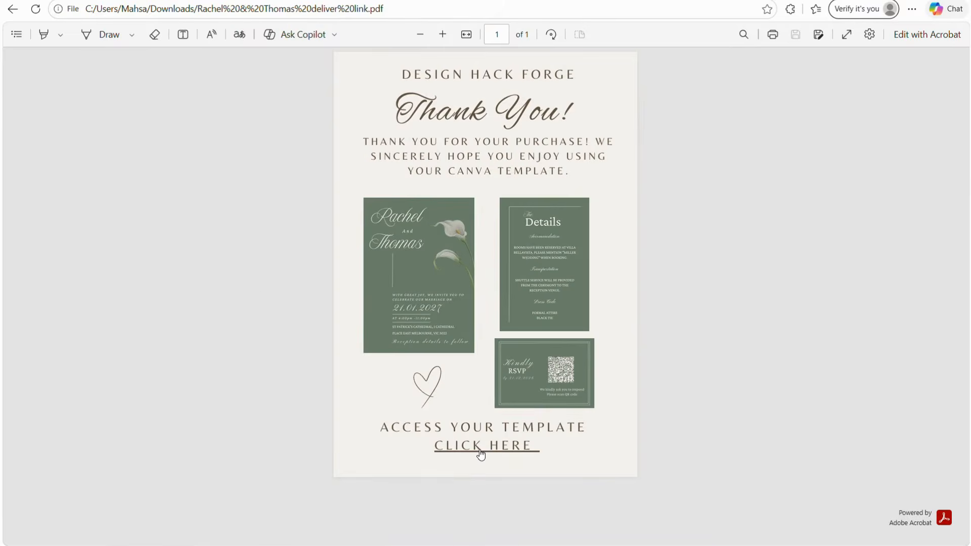
# Test the "CLICK HERE" template link in the downloaded thank-you PDF.
pyautogui.click(480, 455)
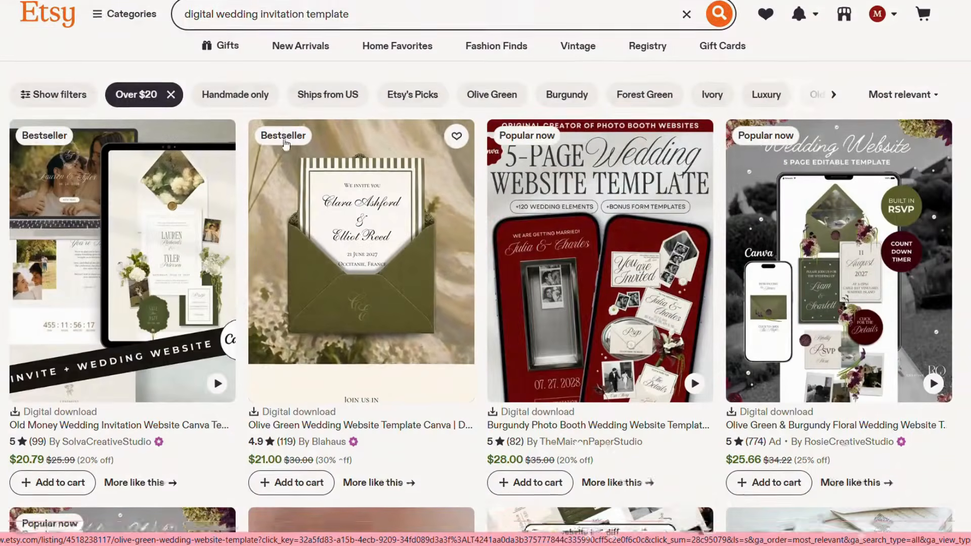
# On Etsy, browse the "digital wedding invitation template" results over $20, examining the listings' styles, formats and prices.
pyautogui.scroll(-1, 285, 145)
pyautogui.scroll(-4, 286, 145)
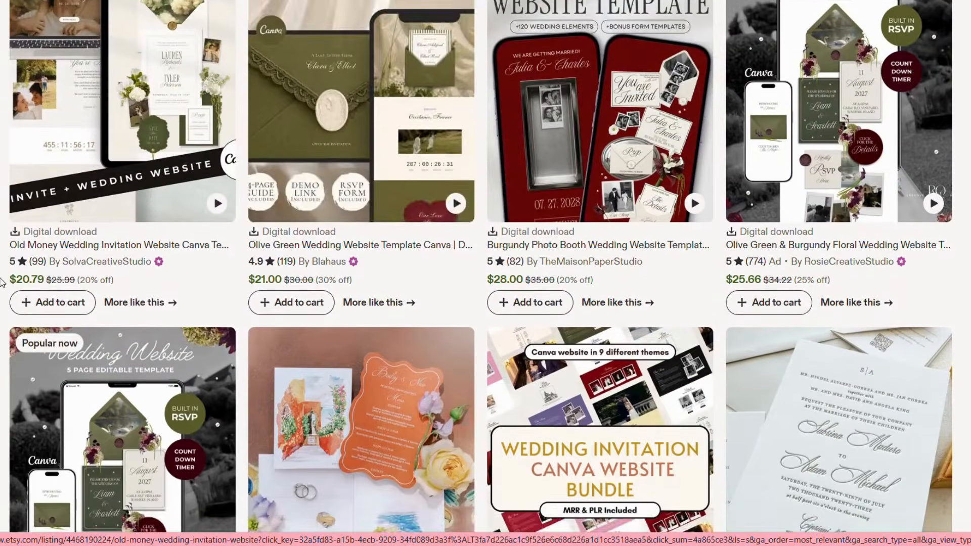
pyautogui.scroll(-6, 485, 273)
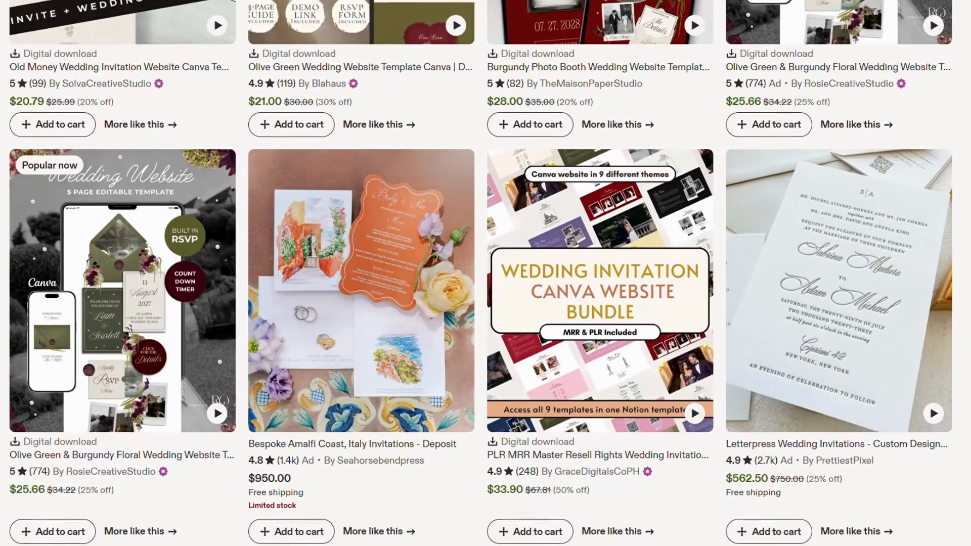
pyautogui.scroll(-8, 485, 273)
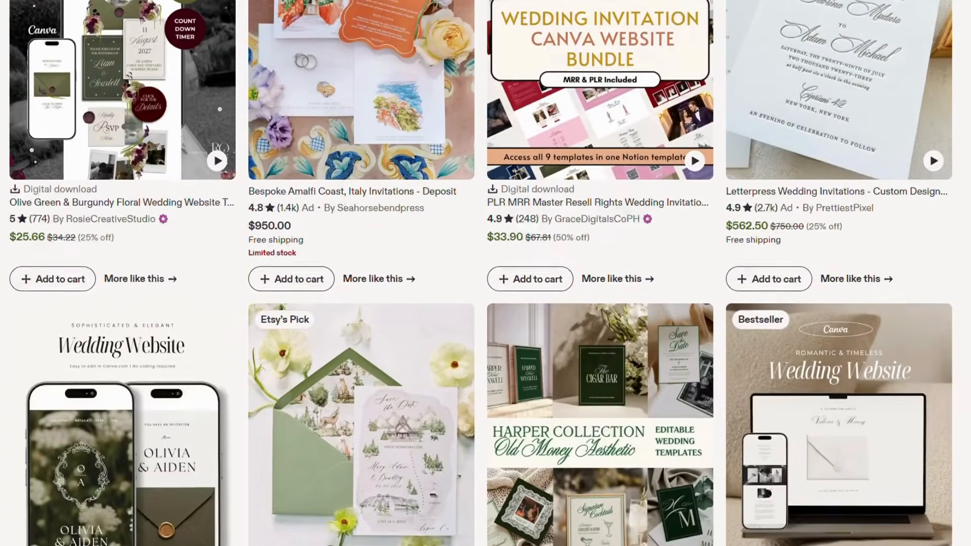
pyautogui.scroll(-7, 486, 273)
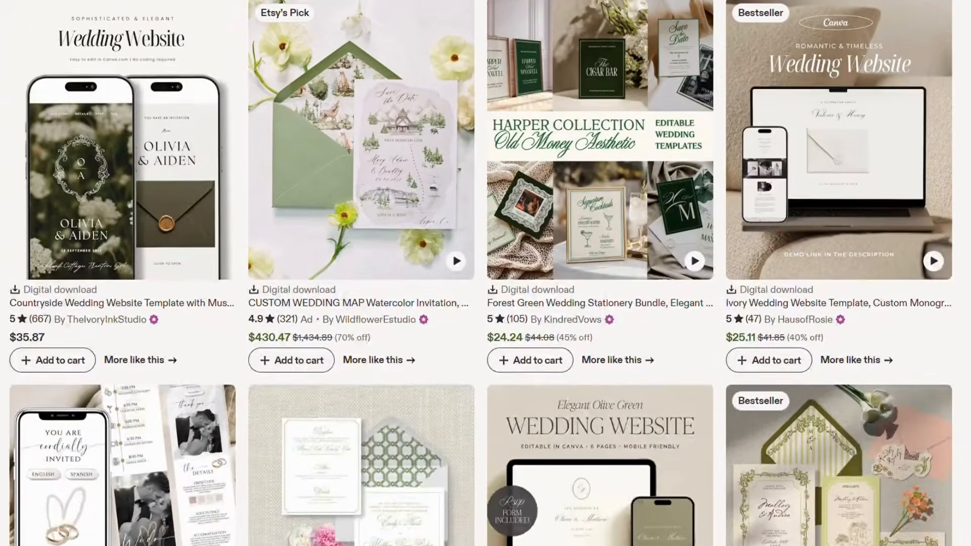
pyautogui.scroll(-7, 486, 273)
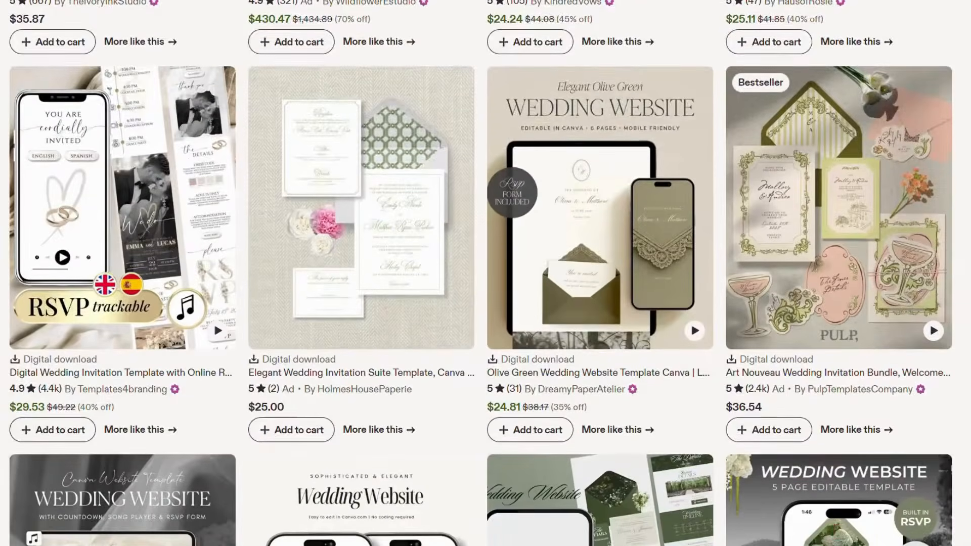
pyautogui.scroll(-7, 486, 273)
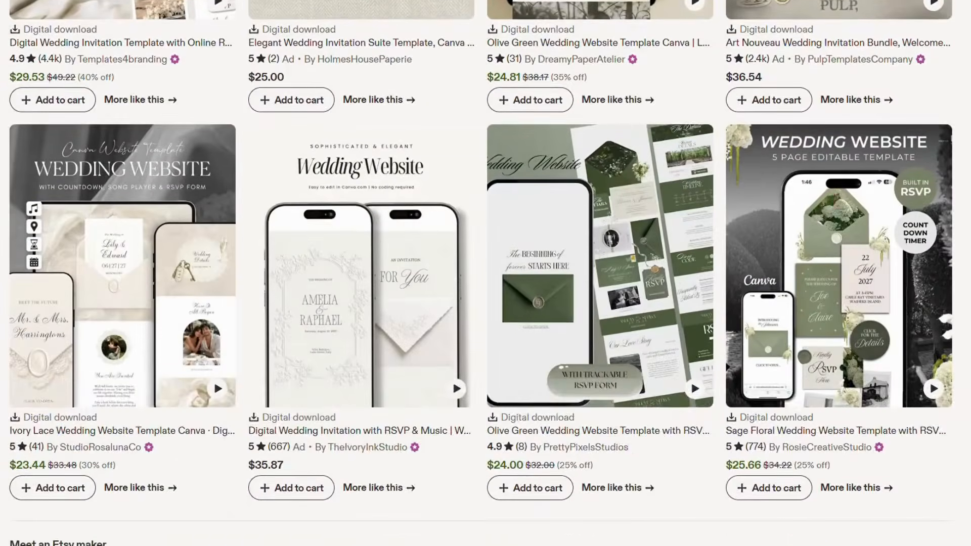
pyautogui.scroll(-7, 8, 242)
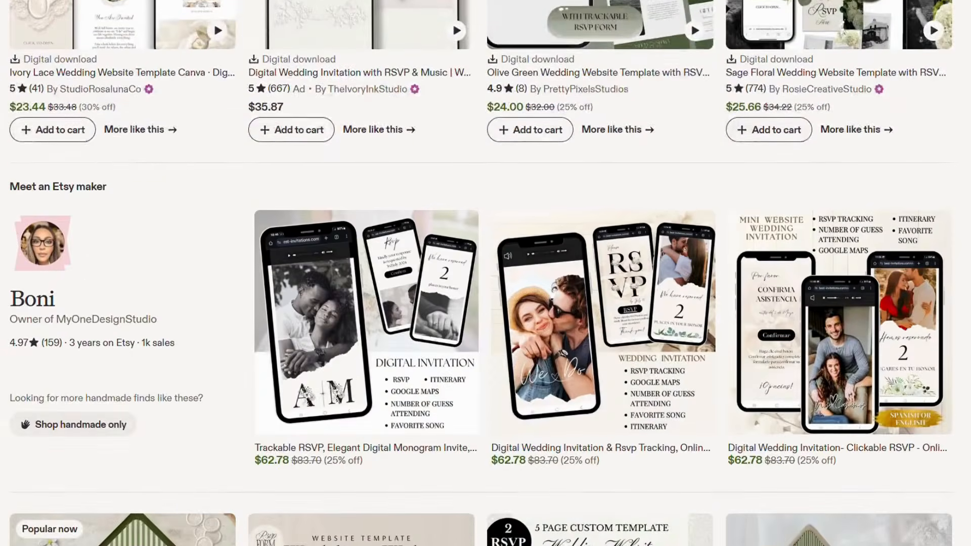